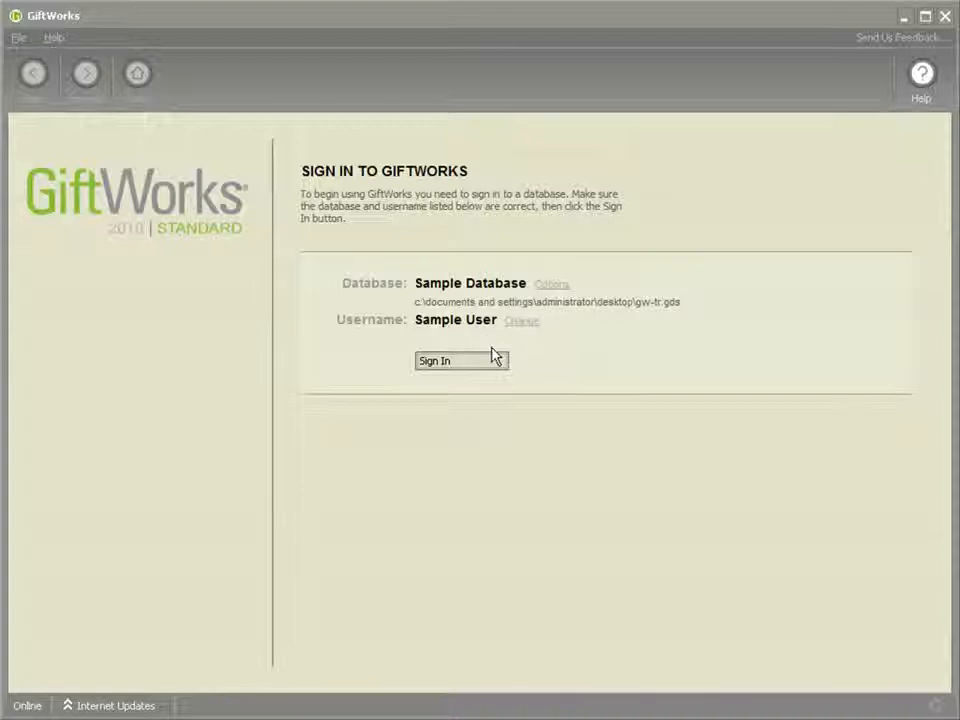
# Step: Sign in to the Sample Database and open the Office Assistant job's details from the volunteer jobs list
pyautogui.click(461, 361)
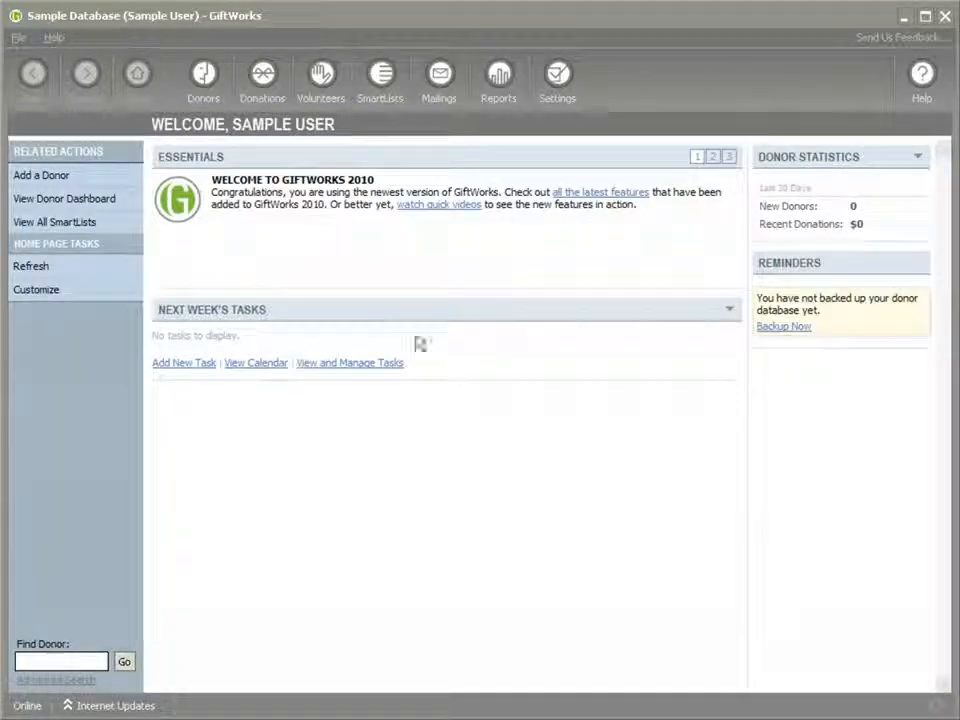
pyautogui.click(321, 92)
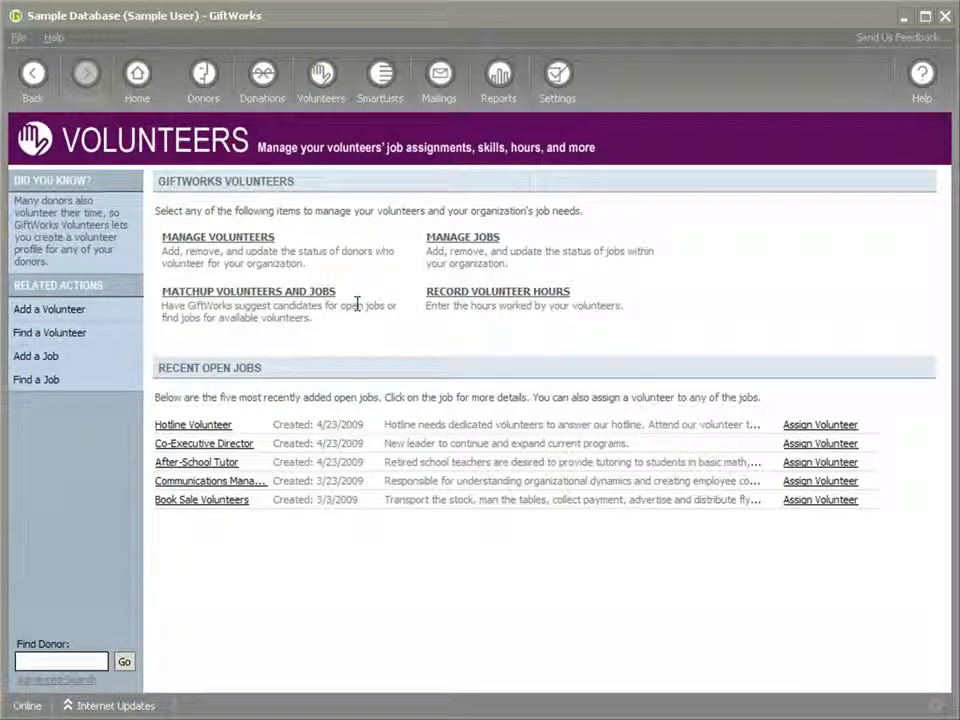
pyautogui.click(445, 240)
pyautogui.moveTo(649, 305); pyautogui.dragTo(649, 474)
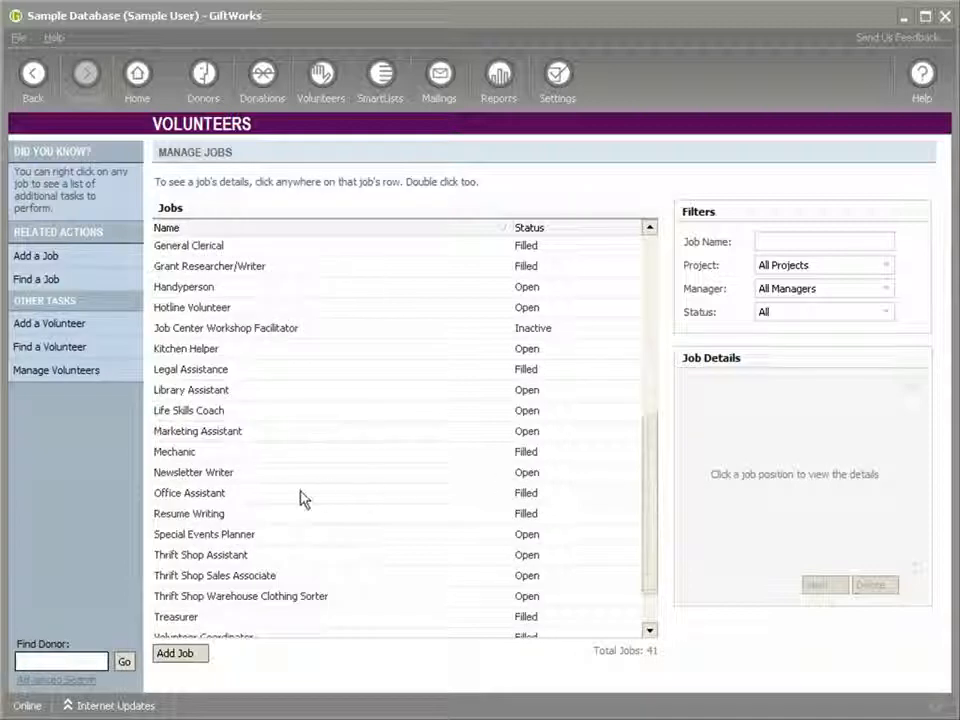
pyautogui.click(218, 496)
pyautogui.doubleClick(218, 496)
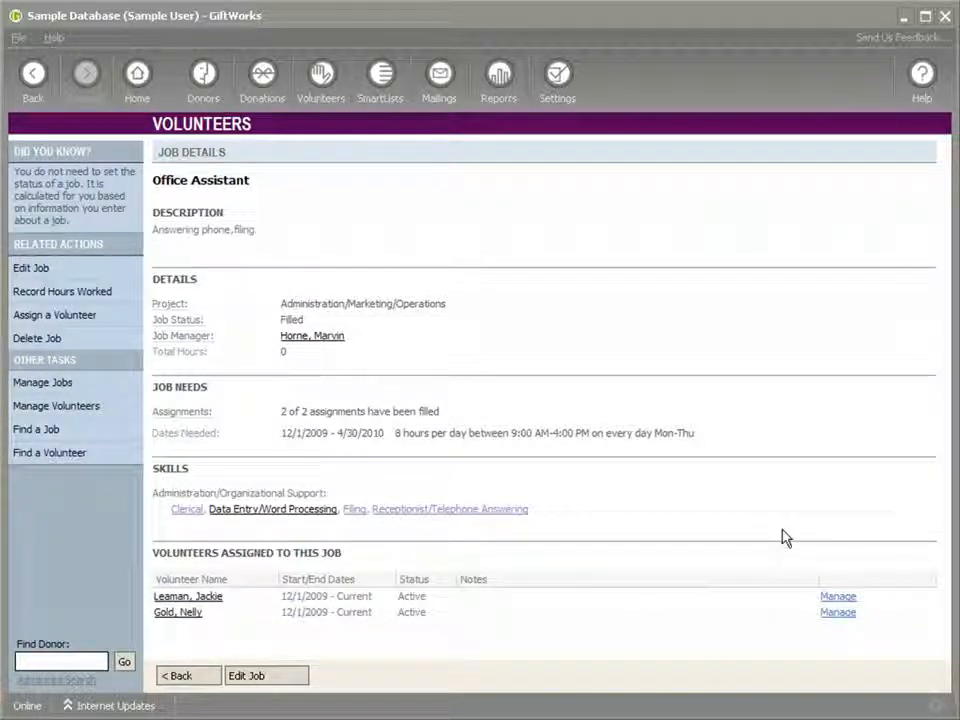
# Step: Open the management options for the first volunteer's Office Assistant assignment and look at the assignment's edit form
pyautogui.click(836, 597)
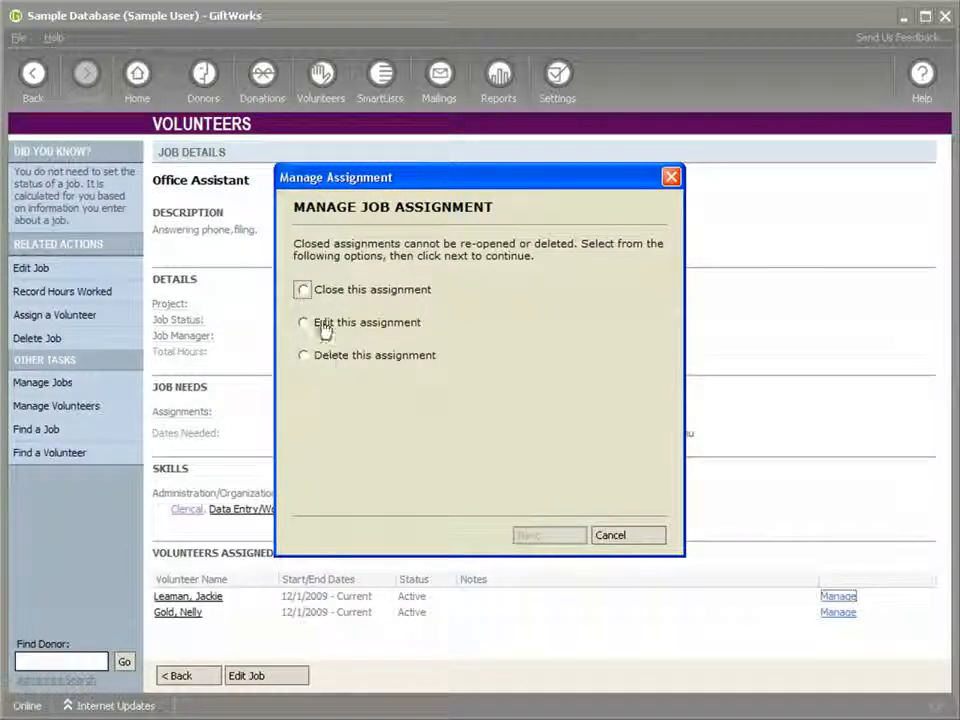
pyautogui.click(303, 324)
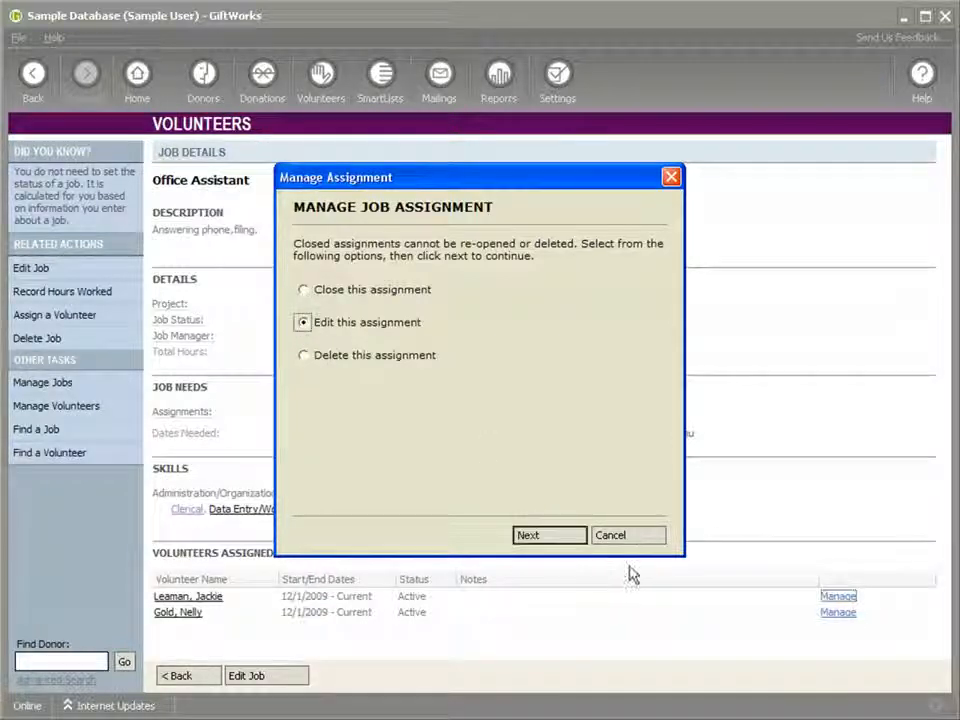
pyautogui.click(540, 536)
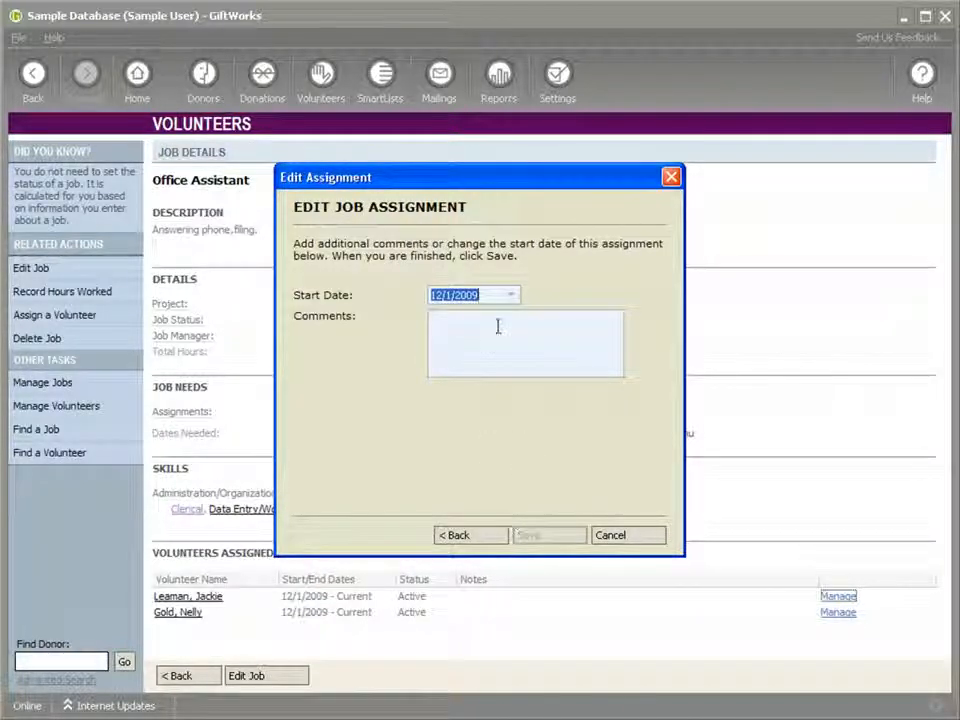
pyautogui.click(462, 536)
# Step: Choose to close the first volunteer's Office Assistant assignment, with a close date of 4/30/2010
pyautogui.click(302, 289)
pyautogui.click(538, 537)
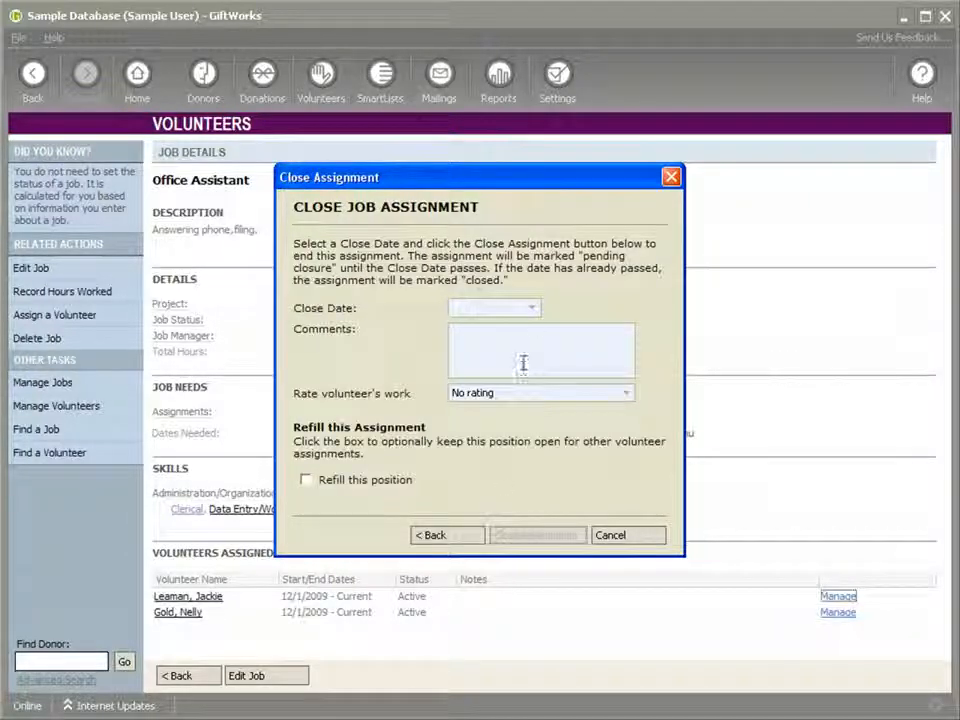
pyautogui.click(532, 309)
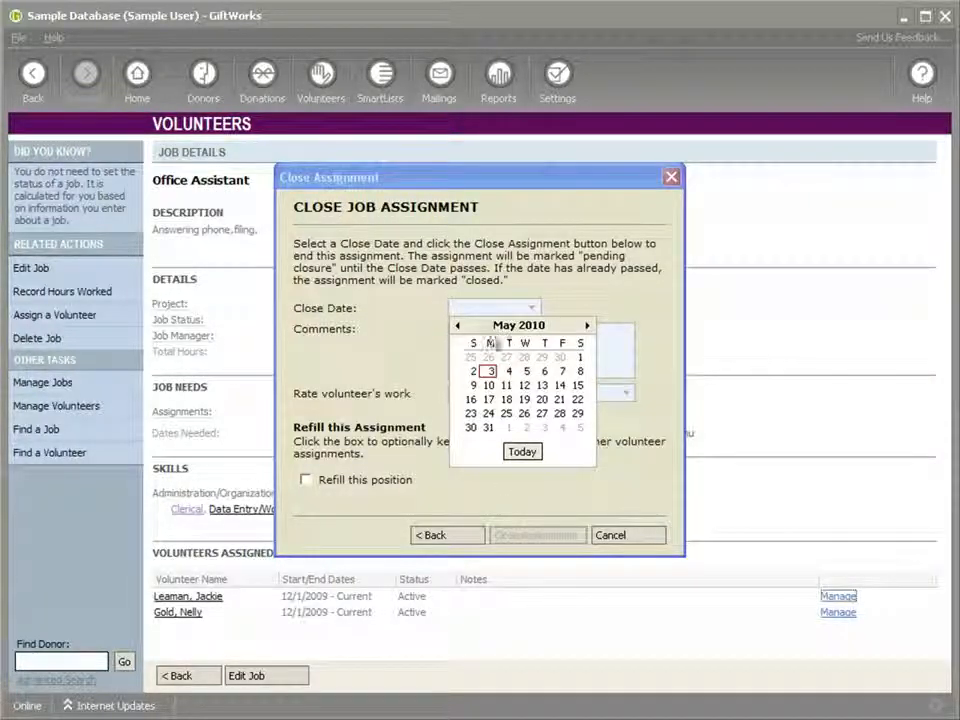
pyautogui.click(457, 325)
pyautogui.click(457, 325)
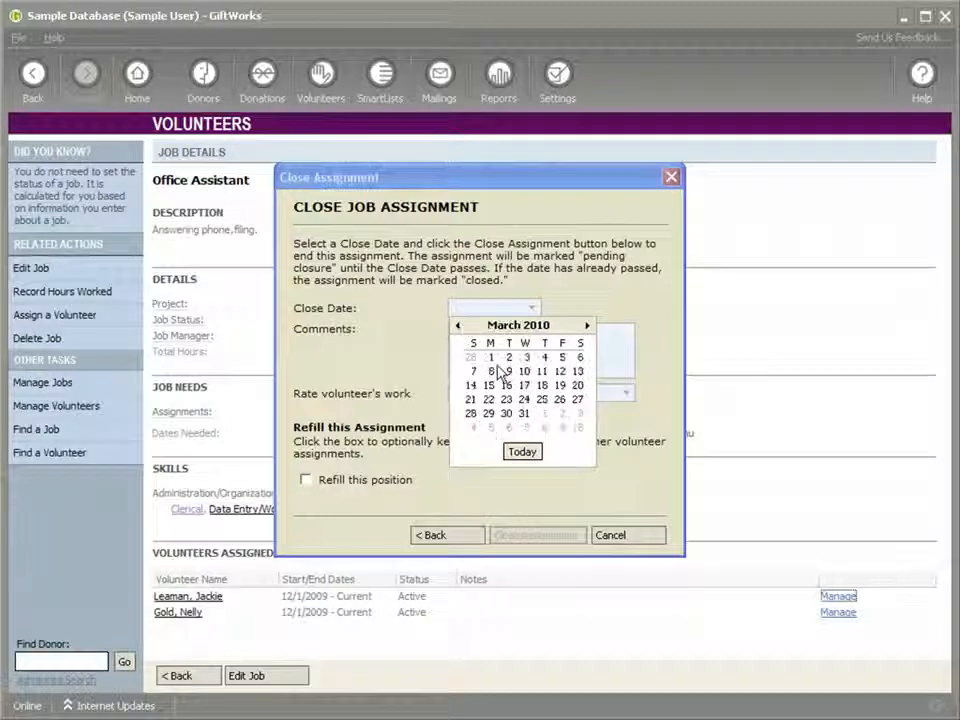
pyautogui.click(587, 325)
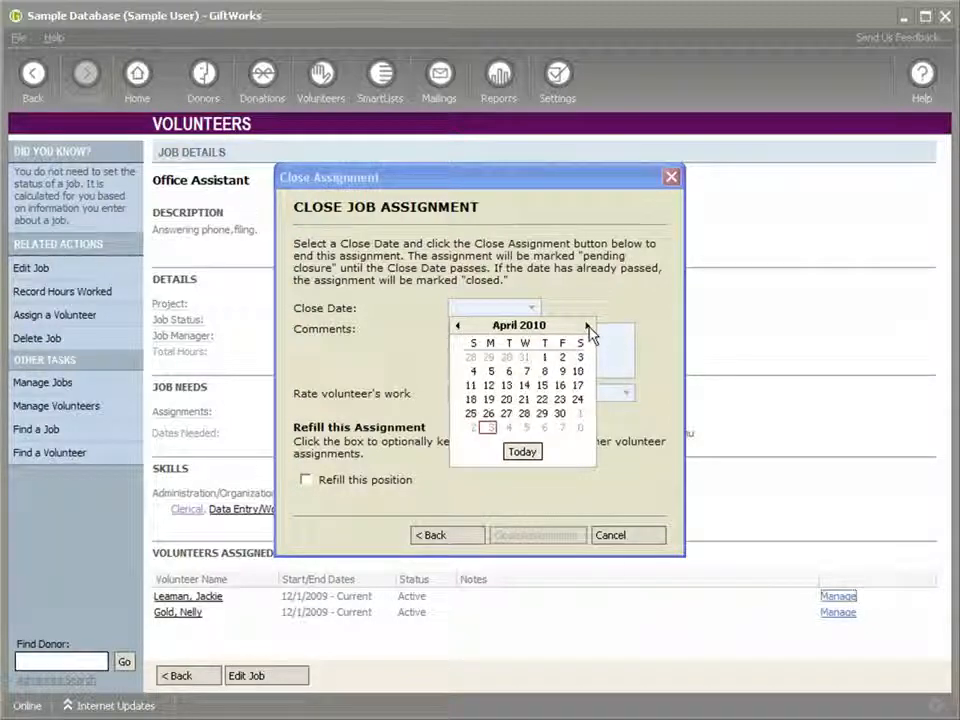
pyautogui.click(560, 413)
# Step: Enter a comment that the volunteer did a great job and rate the work "I would recommend again"
pyautogui.click(496, 347)
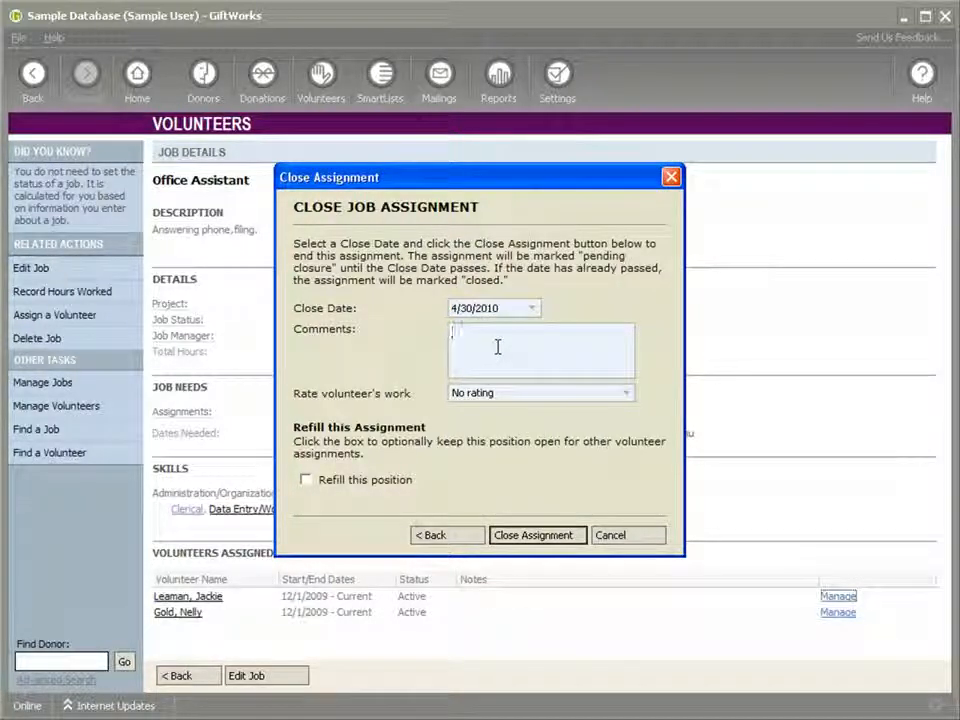
pyautogui.write('Jackie')
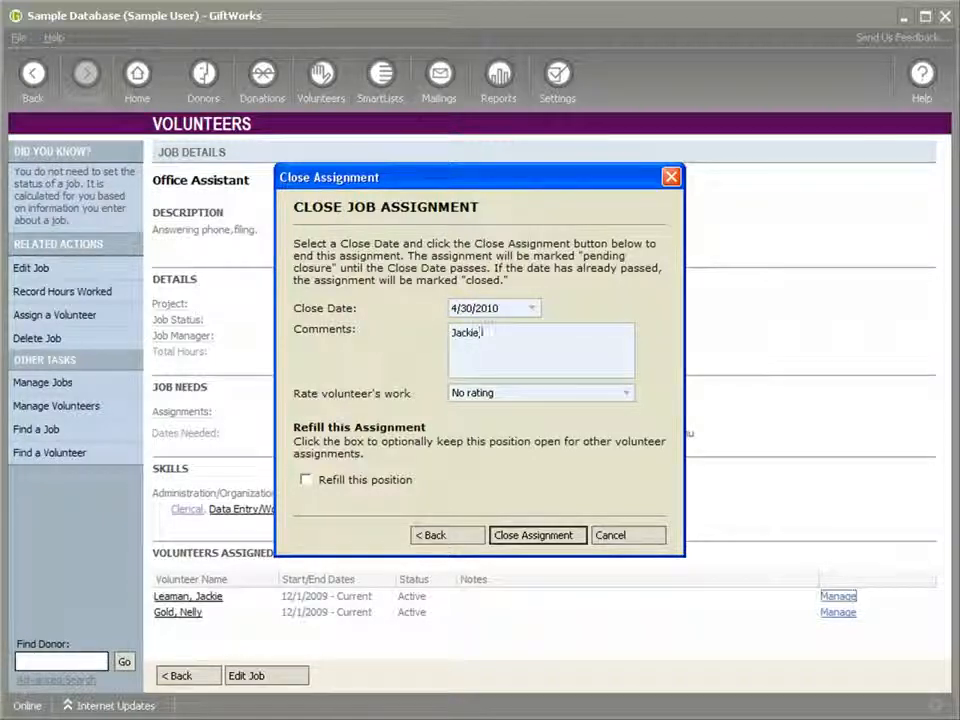
pyautogui.write(' did a gr')
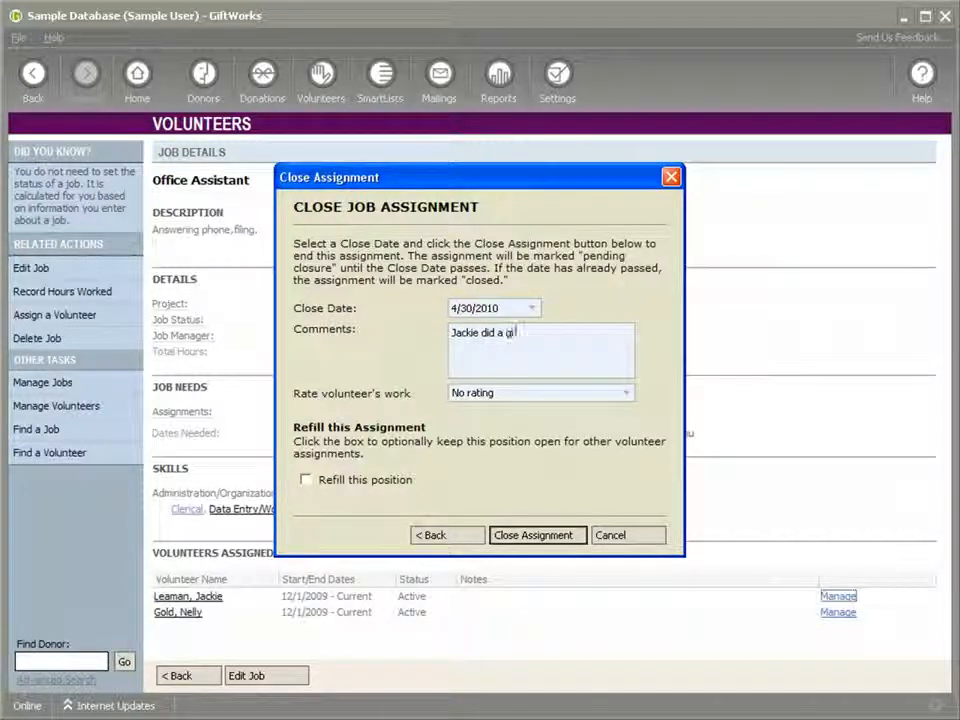
pyautogui.write('eat job.')
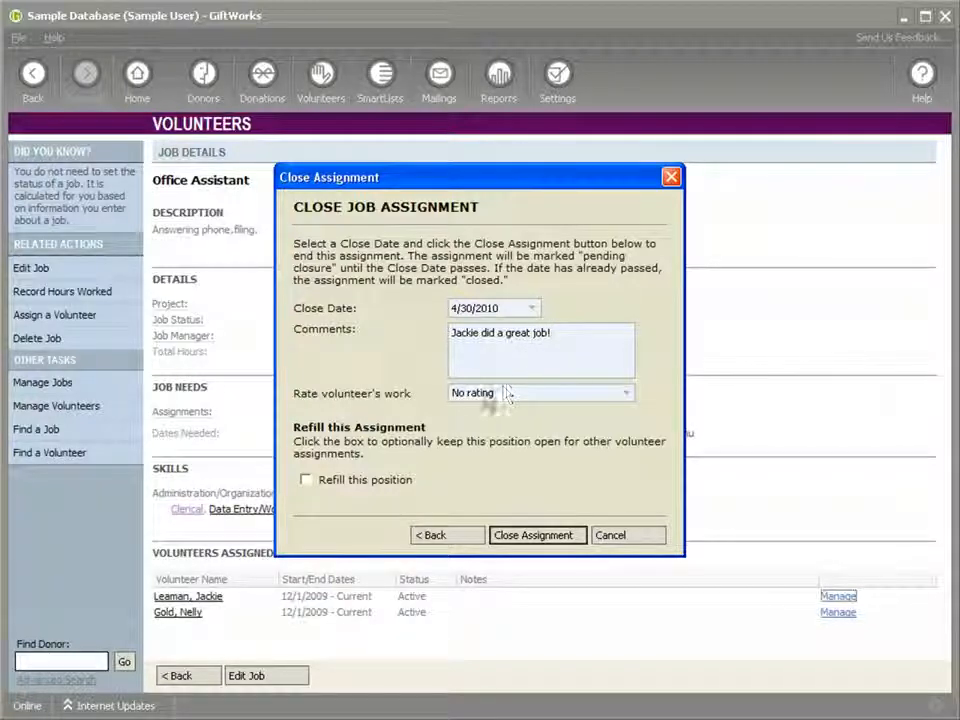
pyautogui.click(627, 396)
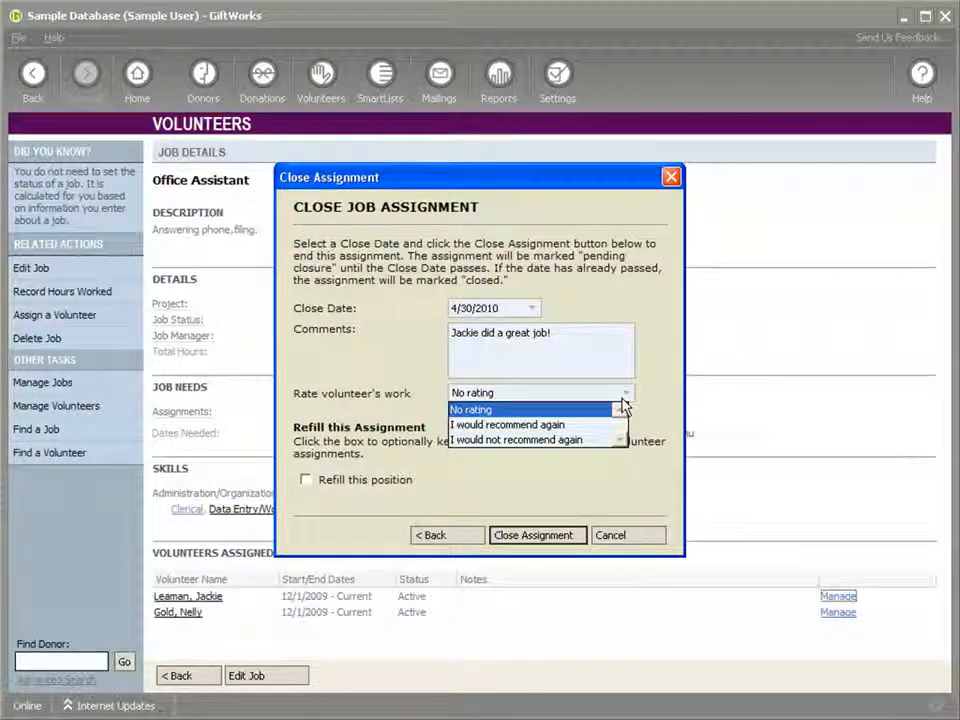
pyautogui.click(521, 425)
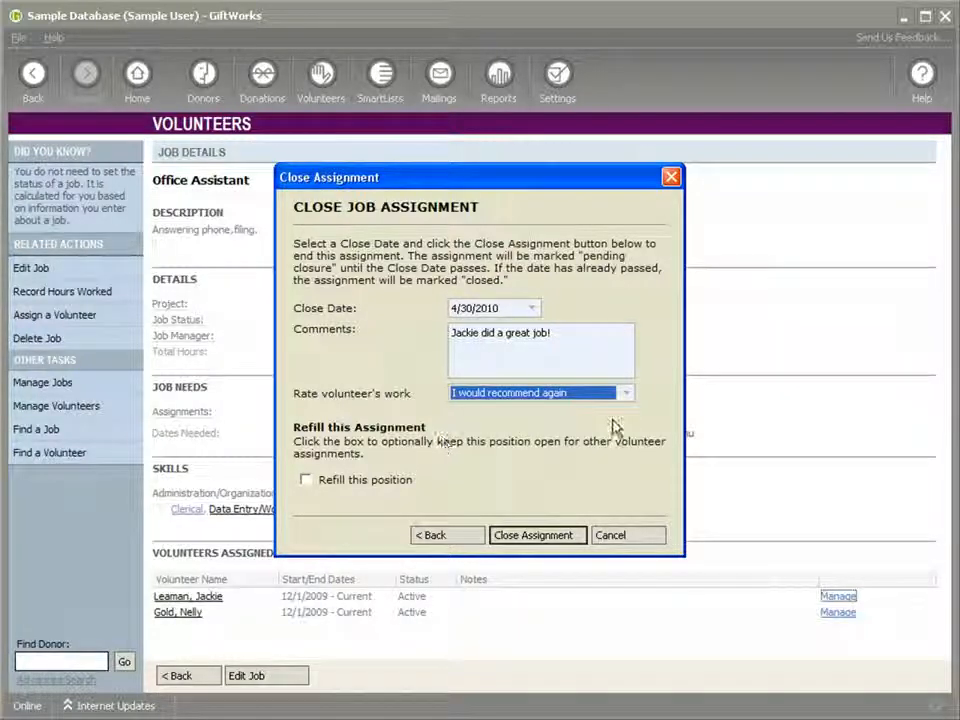
# Step: Close the first volunteer's assignment without refilling the position, and finish without recording hours
pyautogui.moveTo(484, 187); pyautogui.dragTo(665, 167)
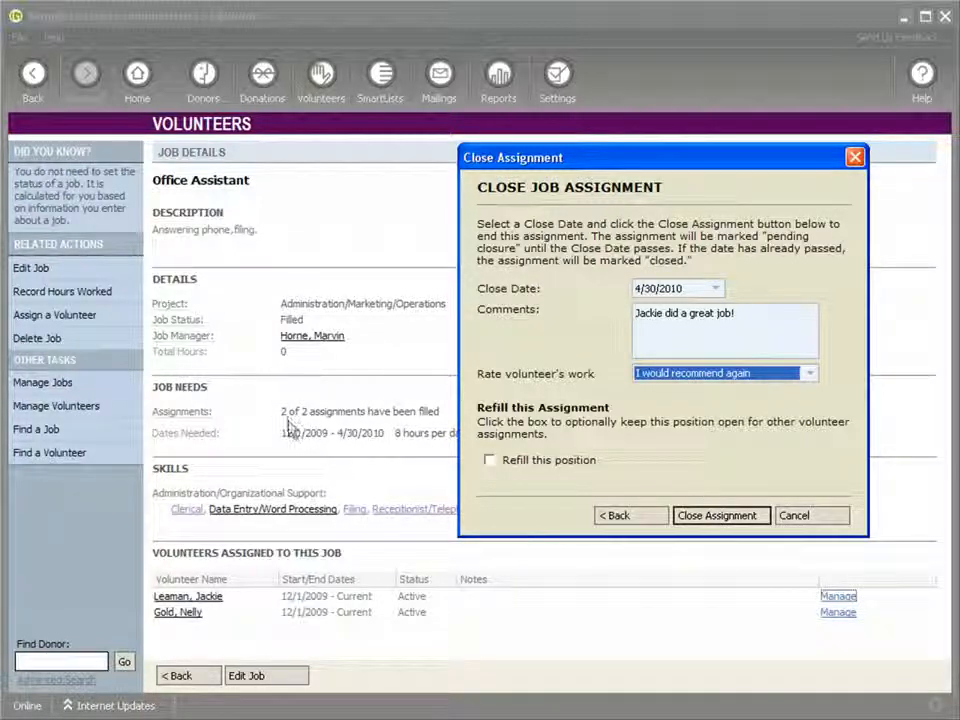
pyautogui.click(724, 514)
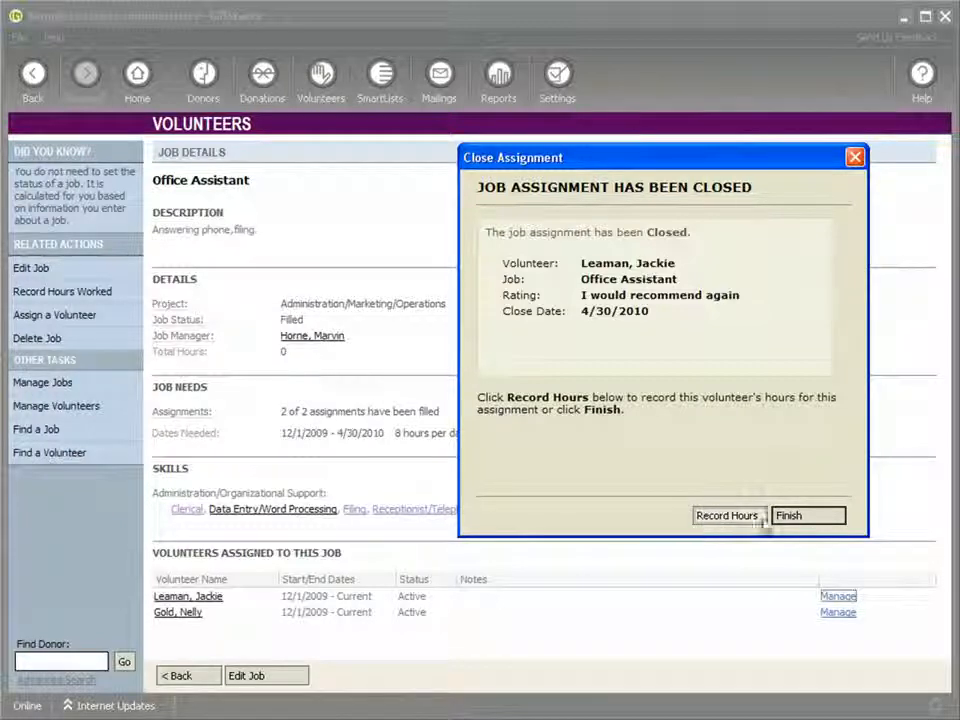
pyautogui.click(800, 525)
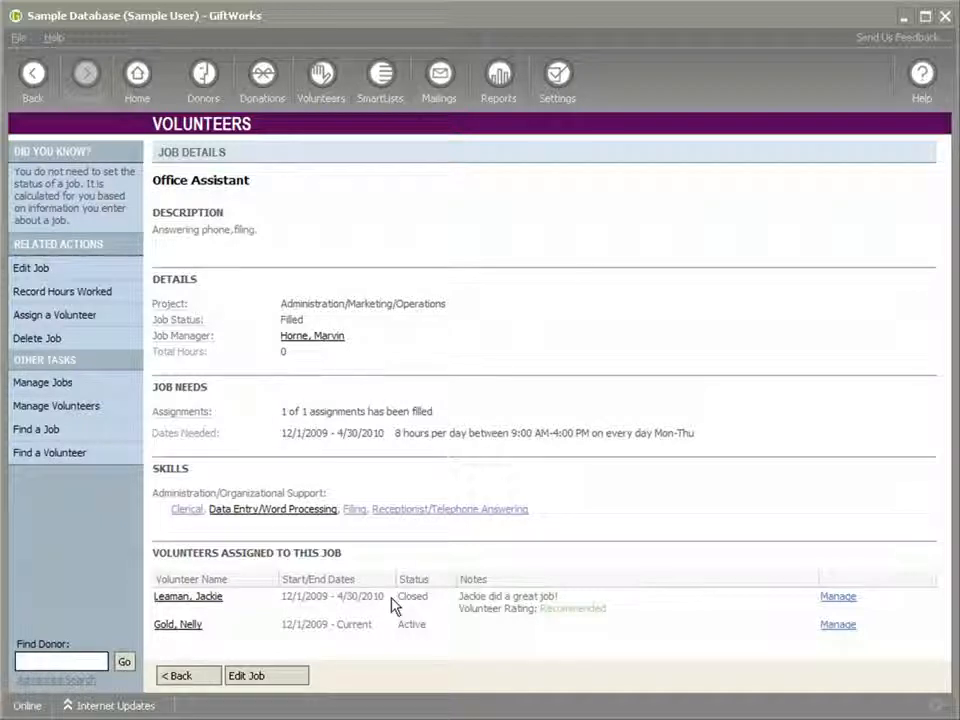
# Step: Choose to close the second volunteer's Office Assistant assignment, with a close date of 4/30/2010
pyautogui.click(838, 625)
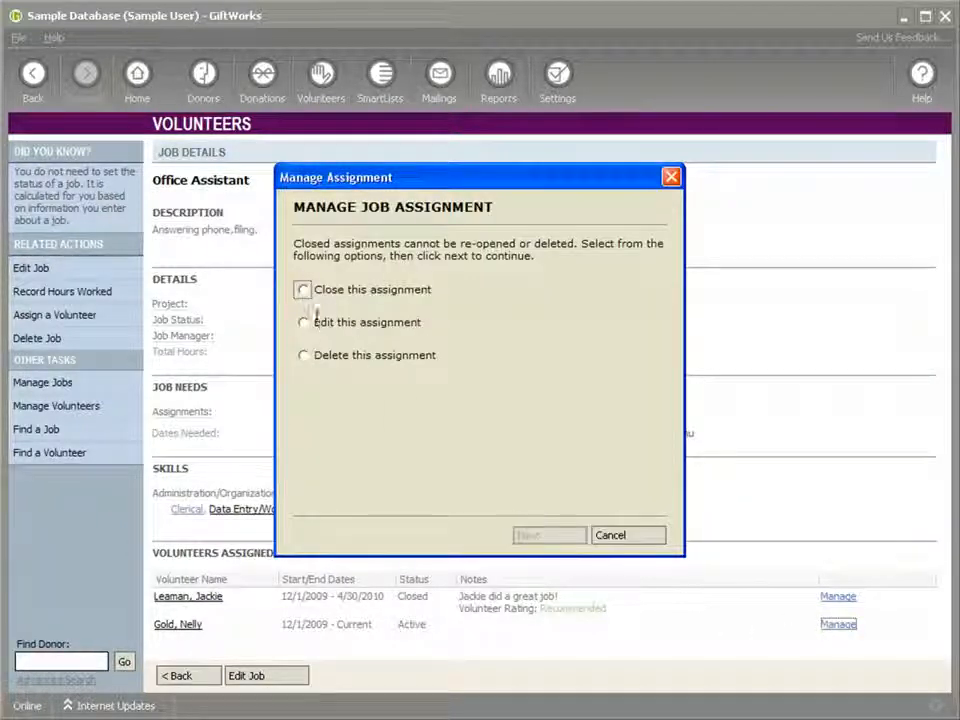
pyautogui.click(302, 289)
pyautogui.click(525, 536)
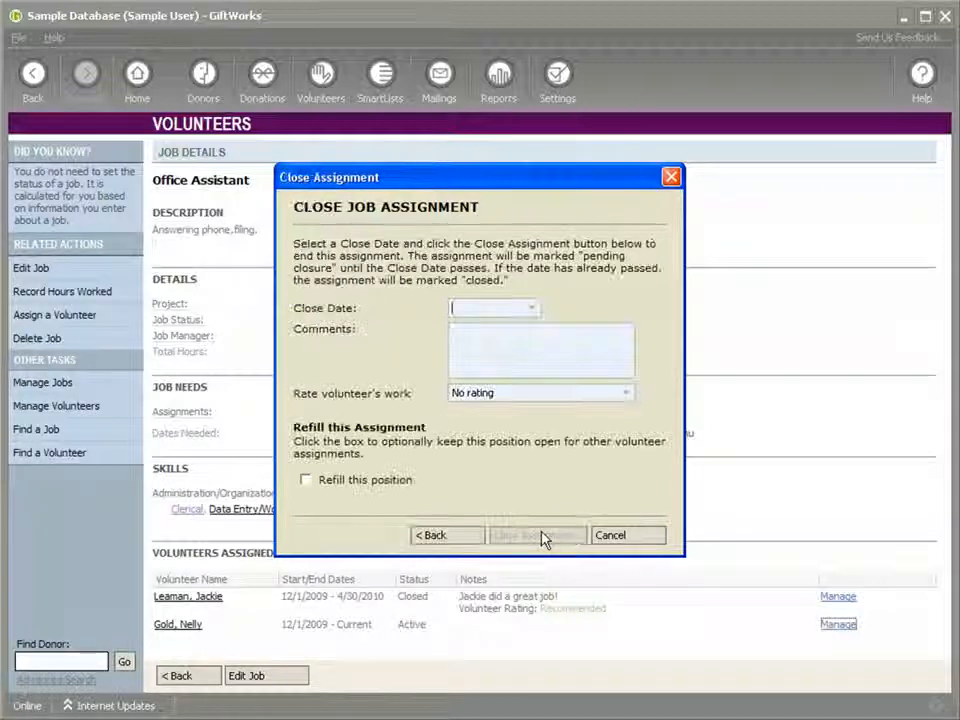
pyautogui.click(532, 309)
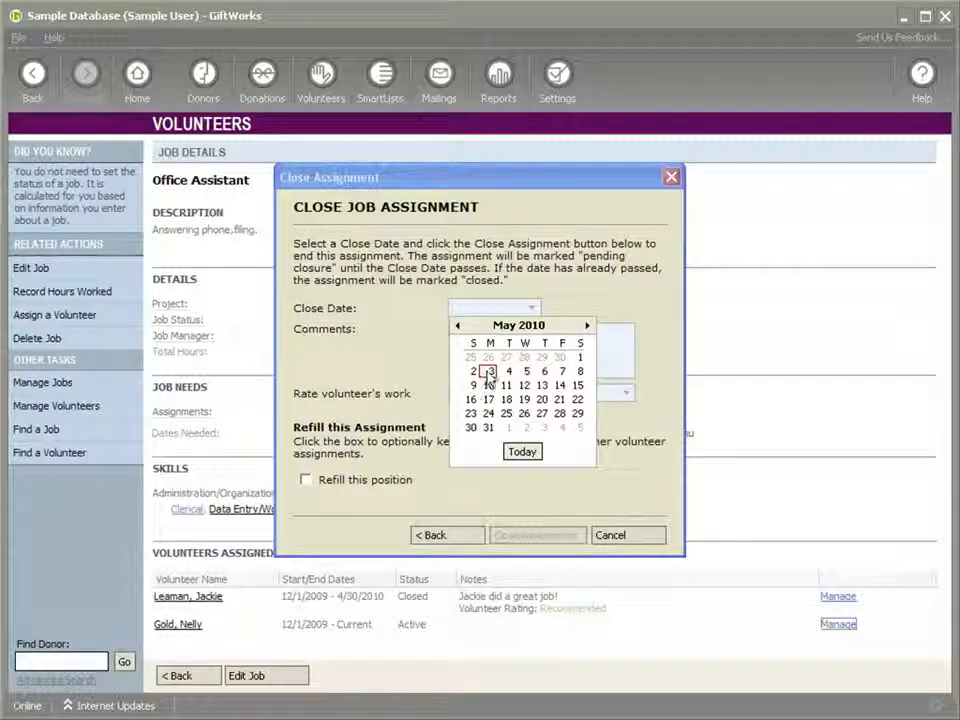
pyautogui.click(457, 326)
pyautogui.click(457, 326)
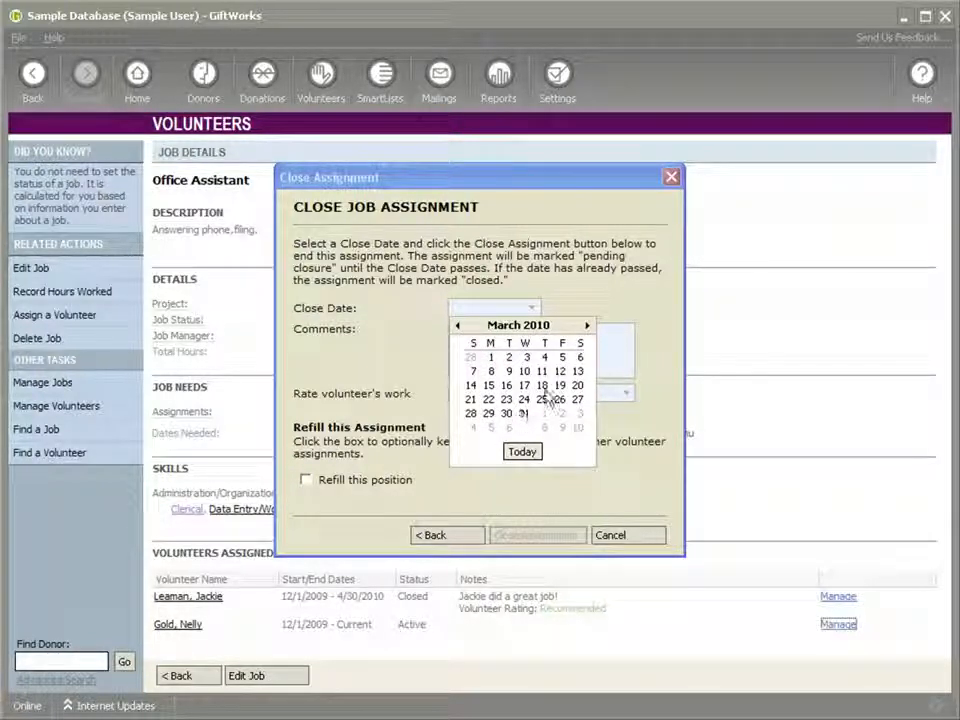
pyautogui.click(586, 327)
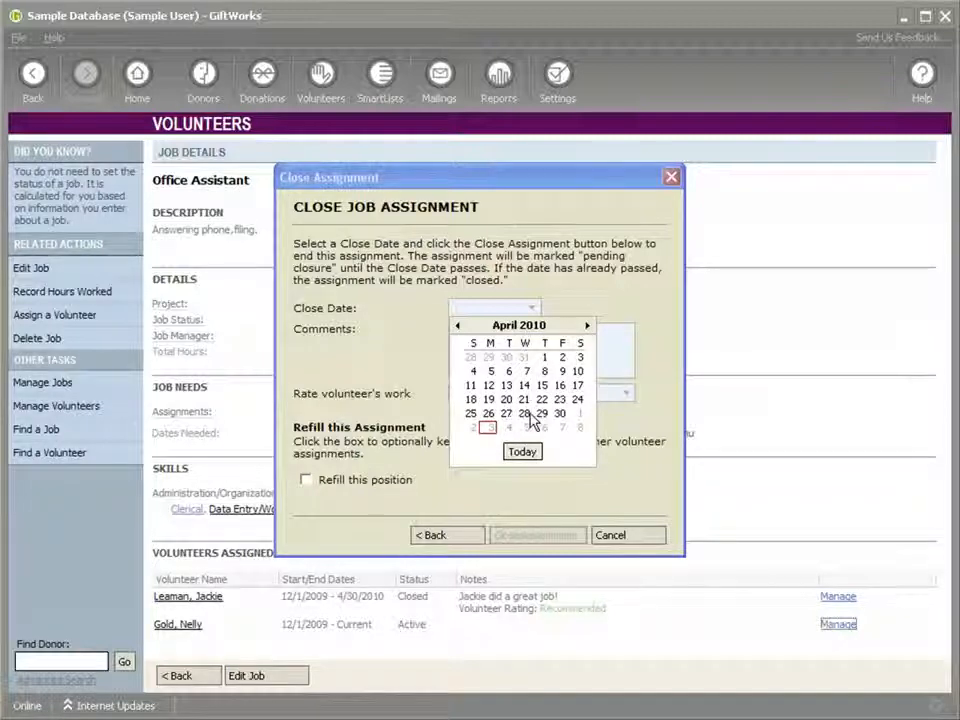
pyautogui.click(561, 414)
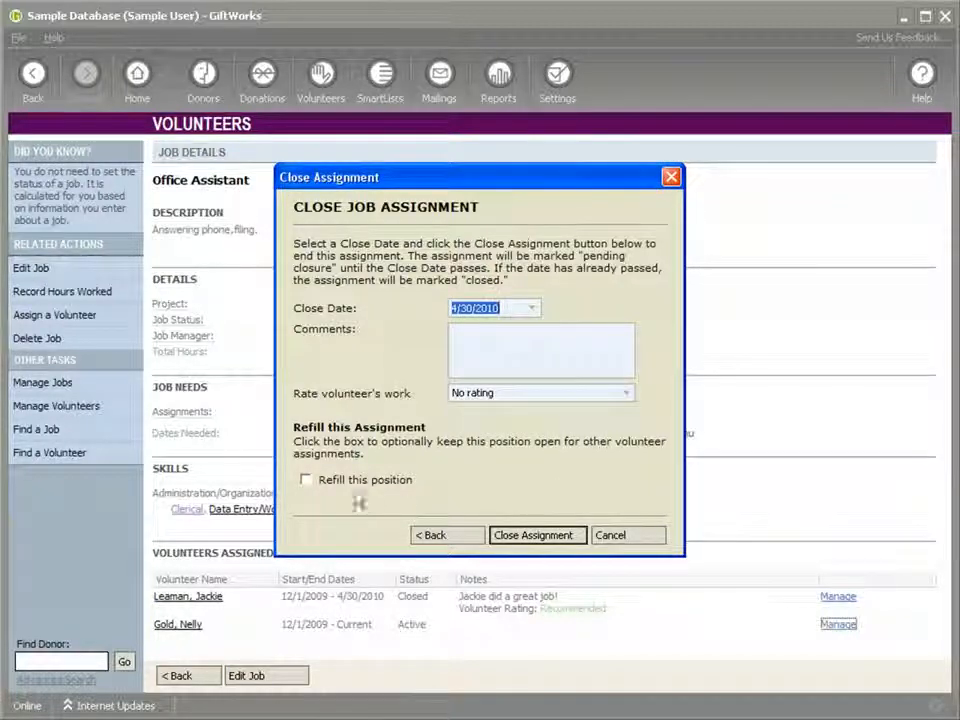
# Step: Select refilling the position, close the second volunteer's assignment, and finish without recording hours
pyautogui.moveTo(455, 177); pyautogui.dragTo(648, 164)
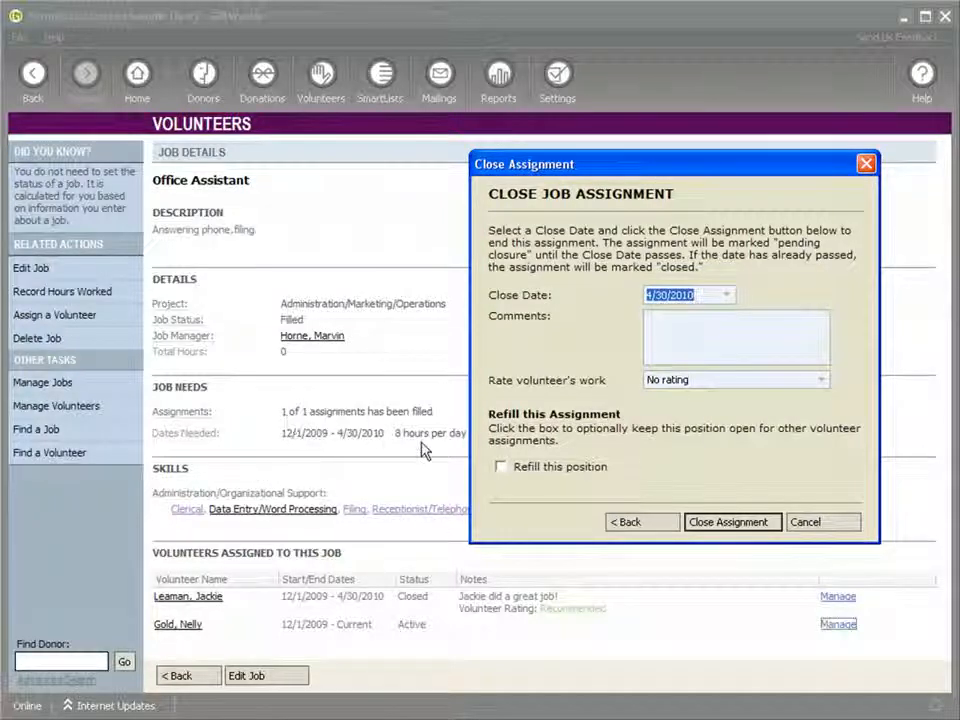
pyautogui.click(500, 467)
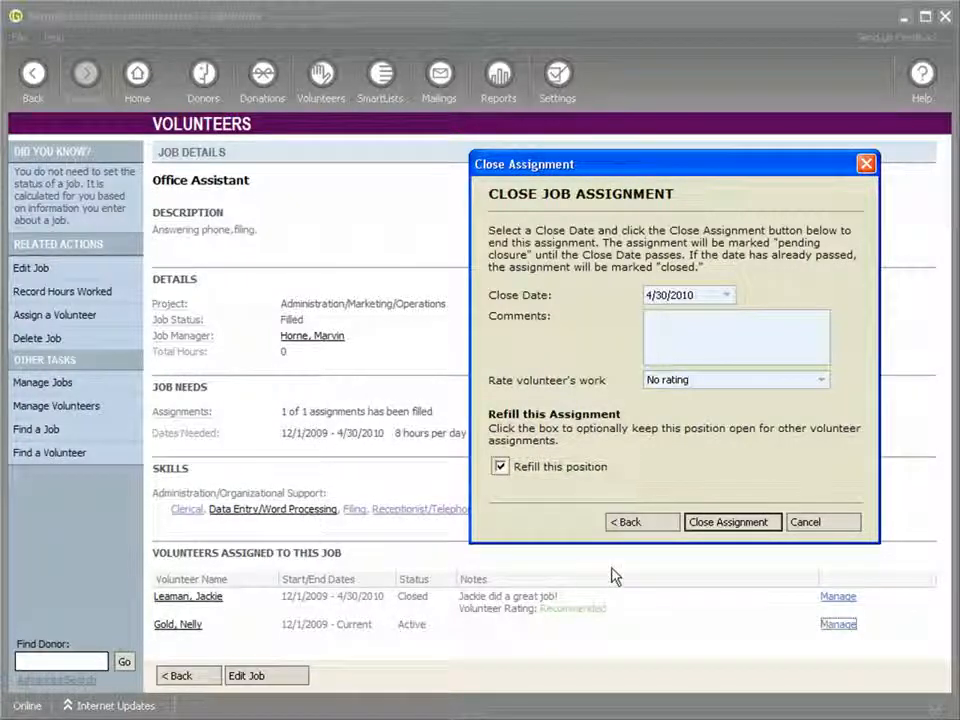
pyautogui.click(727, 530)
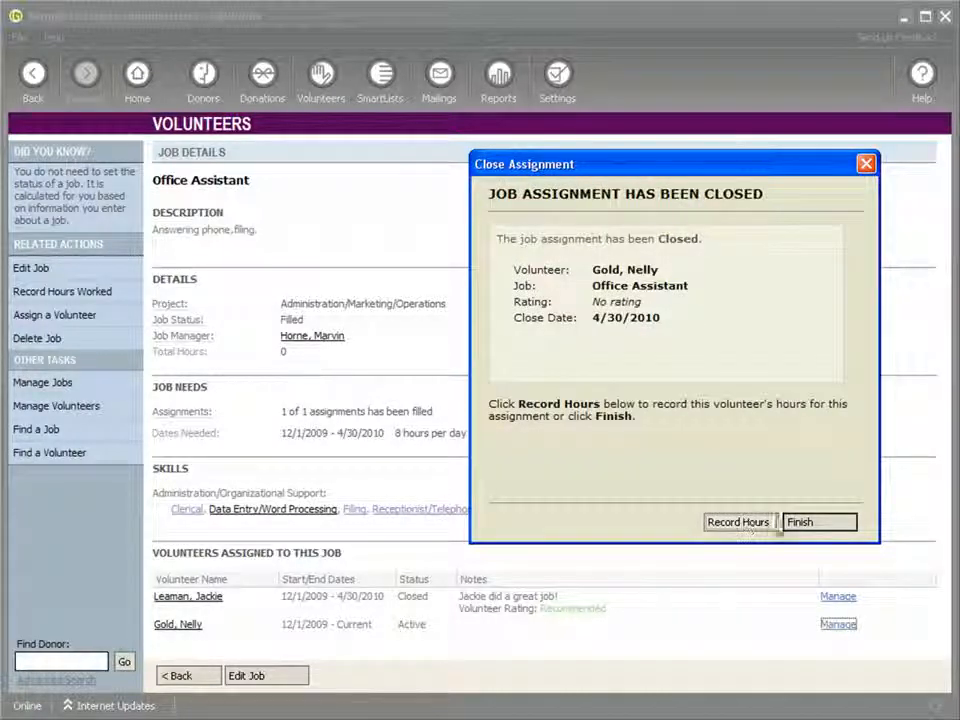
pyautogui.click(806, 526)
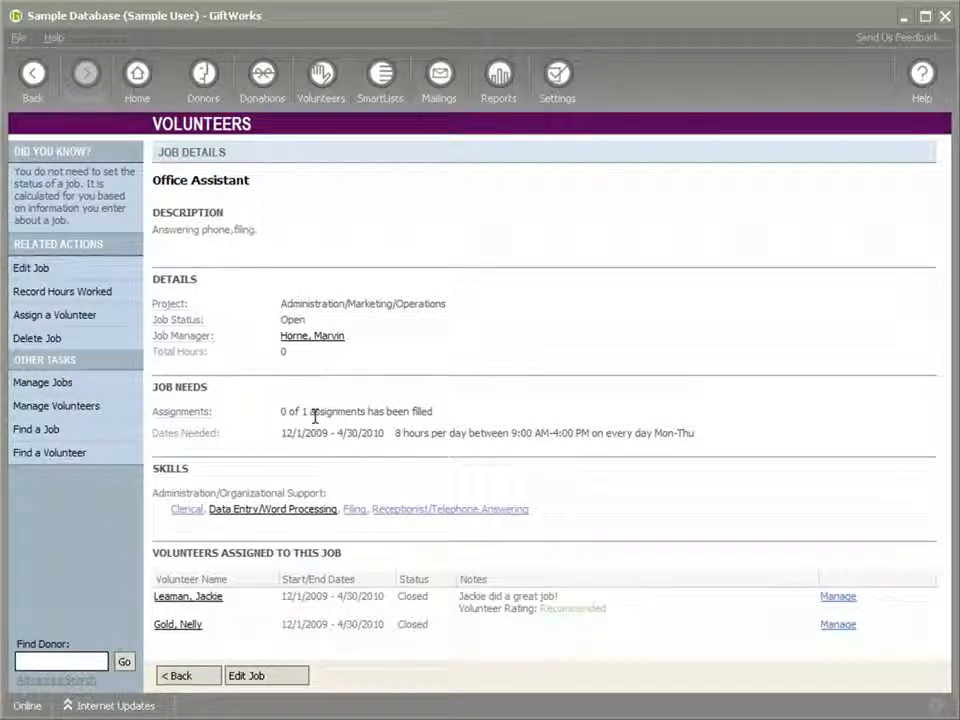
# Step: Edit the Office Assistant job so that 0 volunteers are necessary, and save it
pyautogui.click(66, 272)
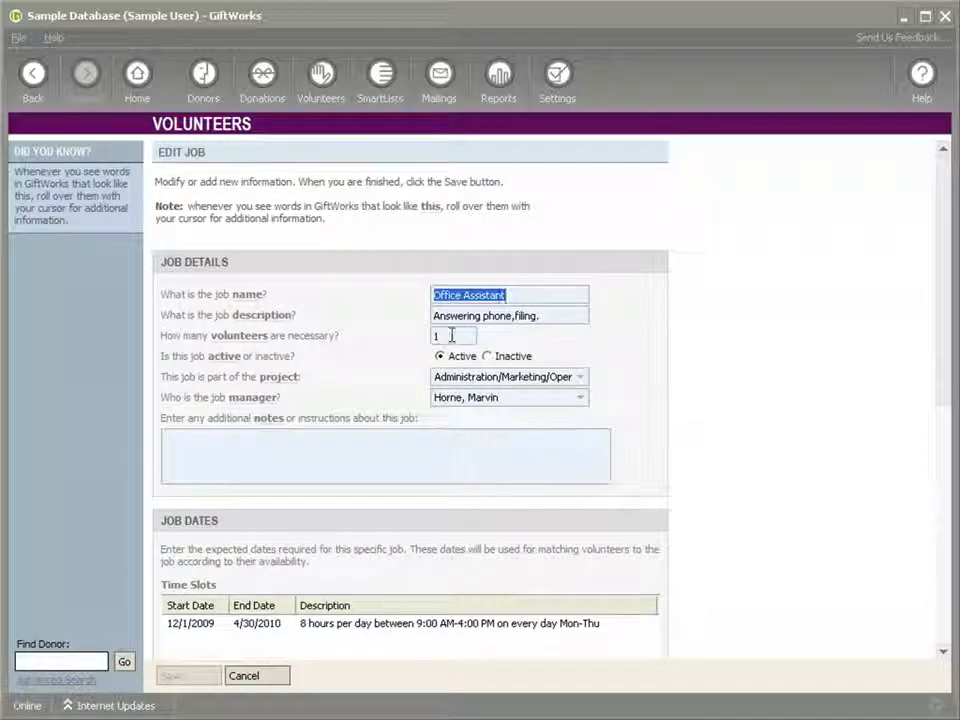
pyautogui.doubleClick(437, 337)
pyautogui.write('0')
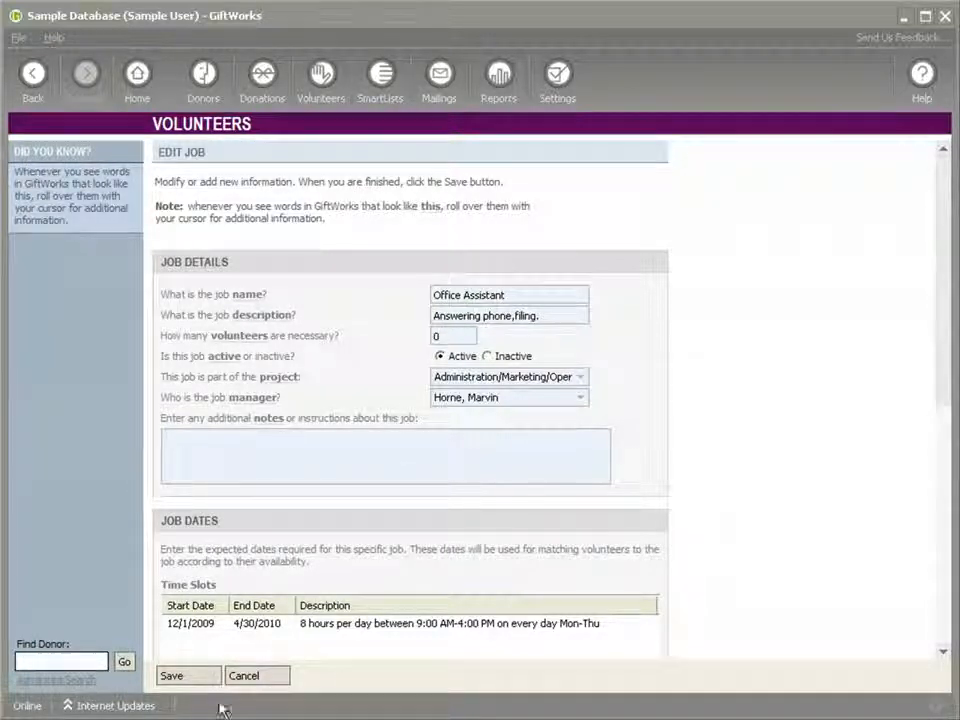
pyautogui.click(182, 677)
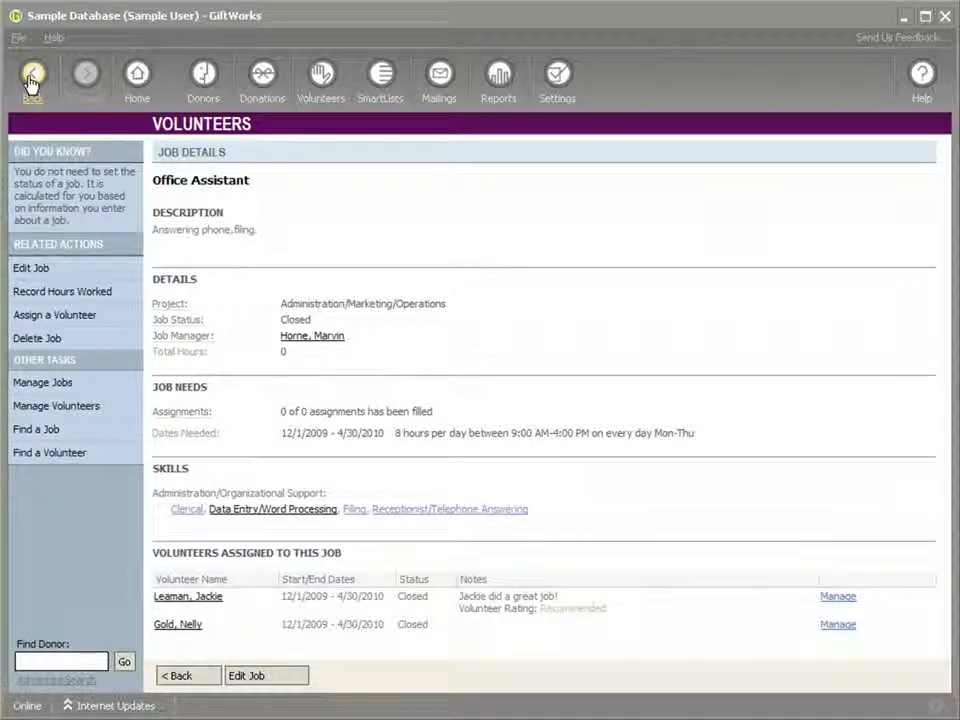
# Step: From the first Office Assistant volunteer's profile, delete the General Clerical assignment without refilling the position
pyautogui.click(183, 598)
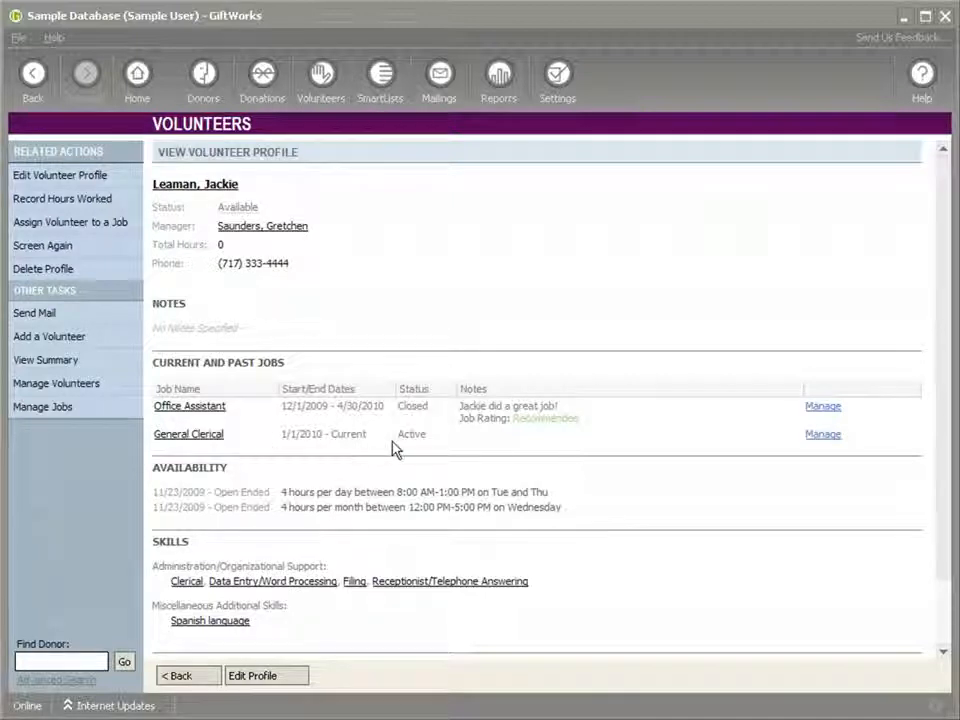
pyautogui.click(822, 436)
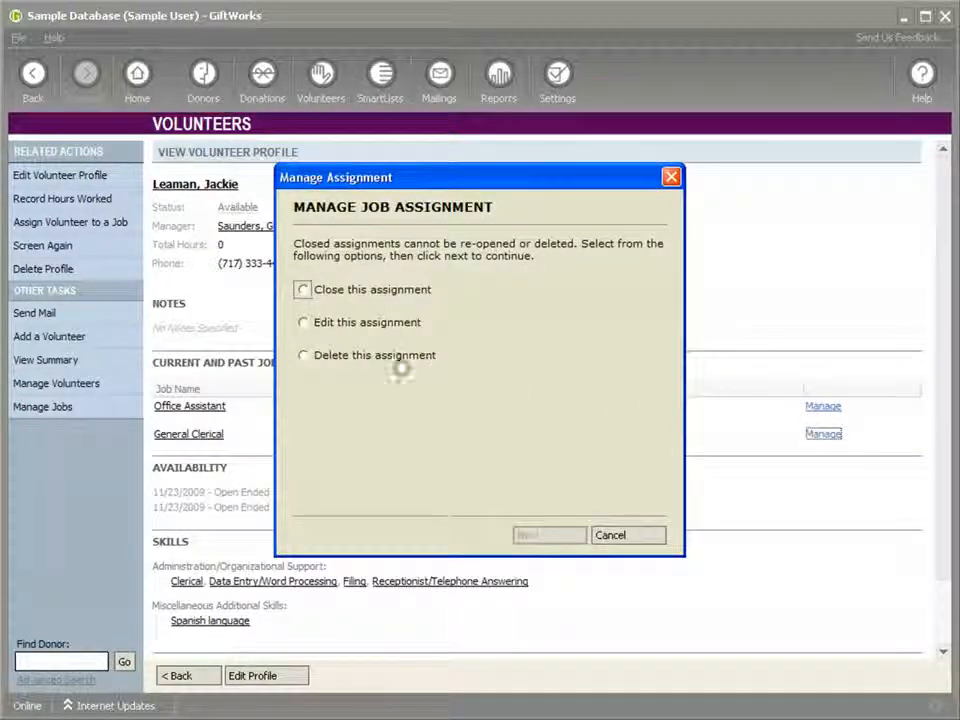
pyautogui.click(303, 358)
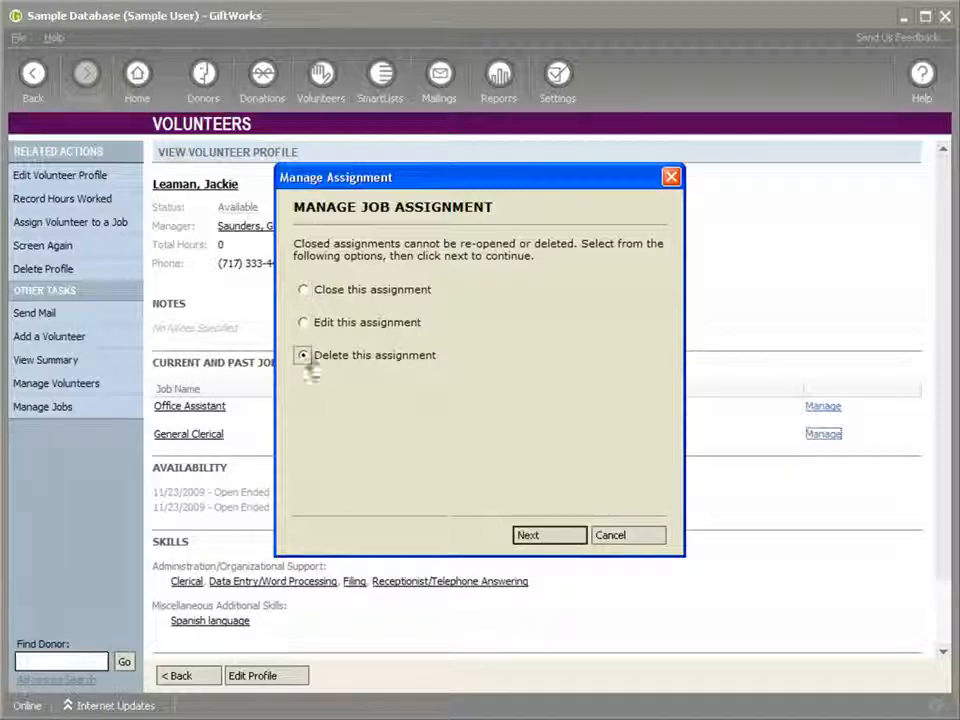
pyautogui.click(541, 540)
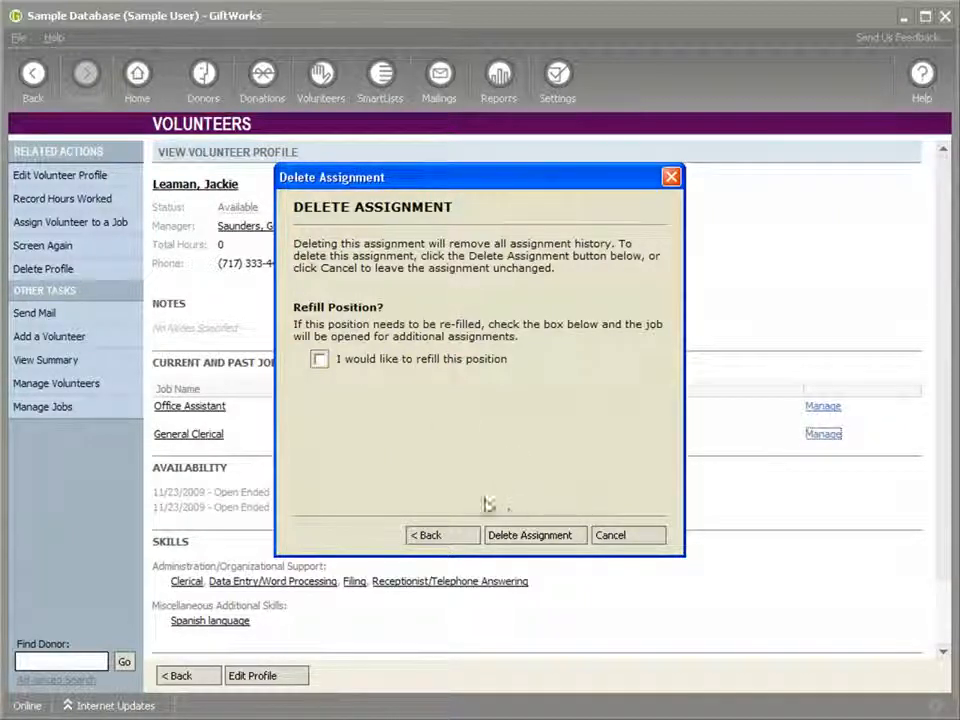
pyautogui.click(543, 537)
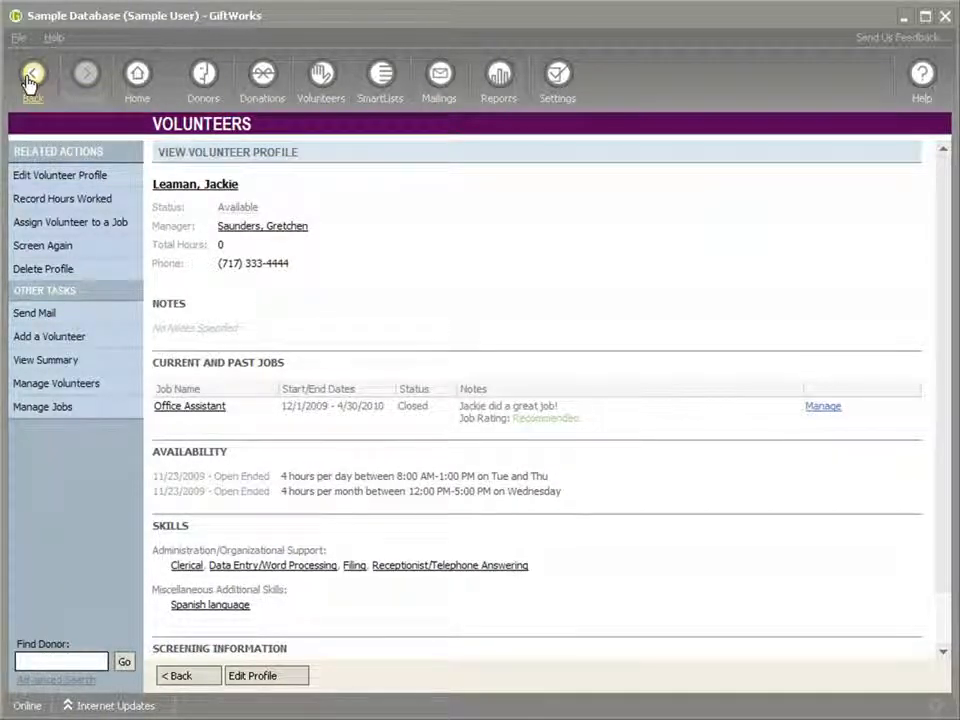
# Step: Open the details of the Delivery Driver job from the volunteer job list
pyautogui.click(324, 92)
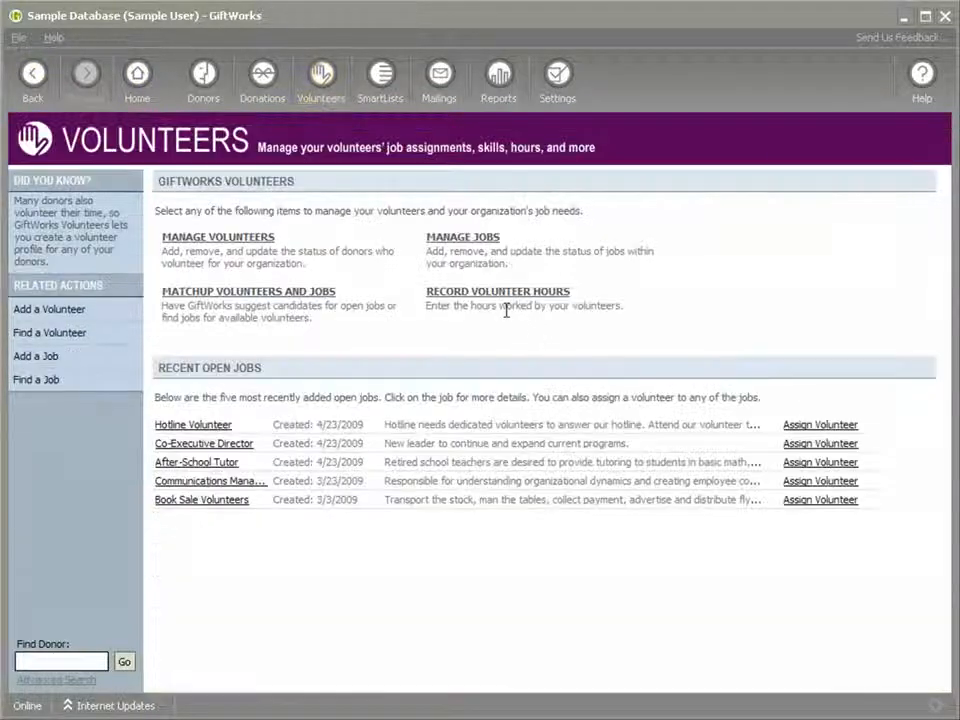
pyautogui.click(463, 240)
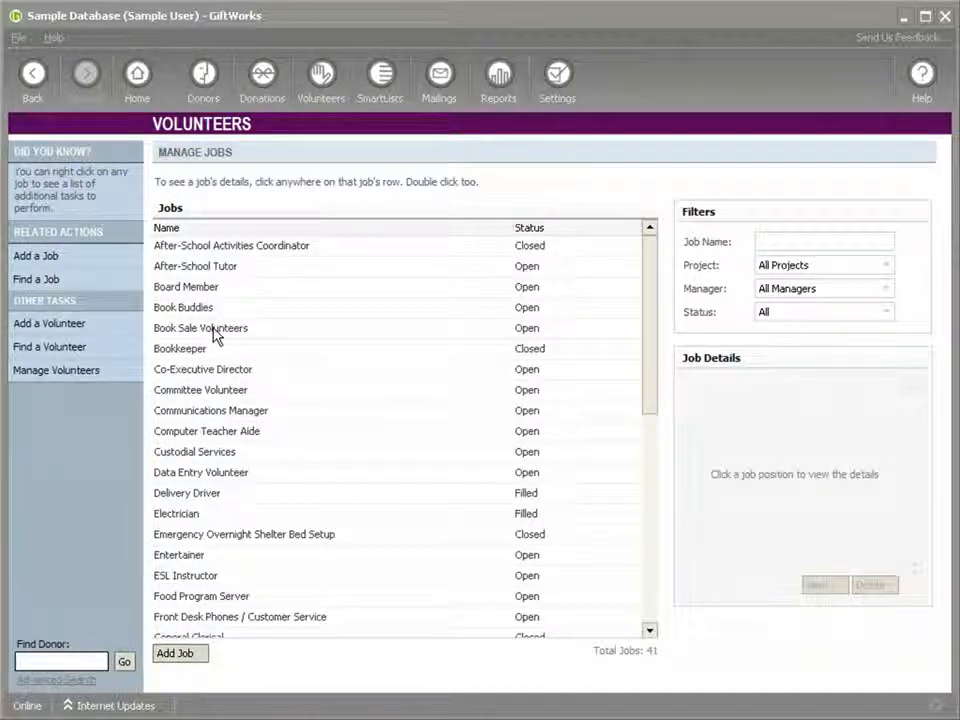
pyautogui.click(206, 497)
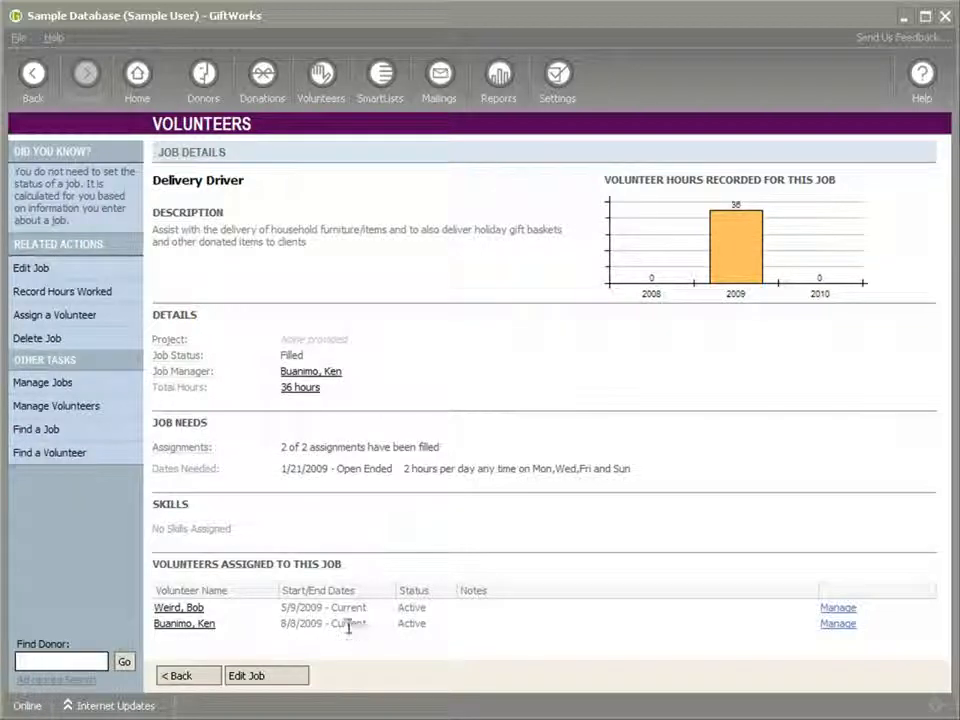
# Step: Close the first volunteer's Delivery Driver assignment as of 5/3/2010, without refilling the position or recording hours
pyautogui.click(836, 609)
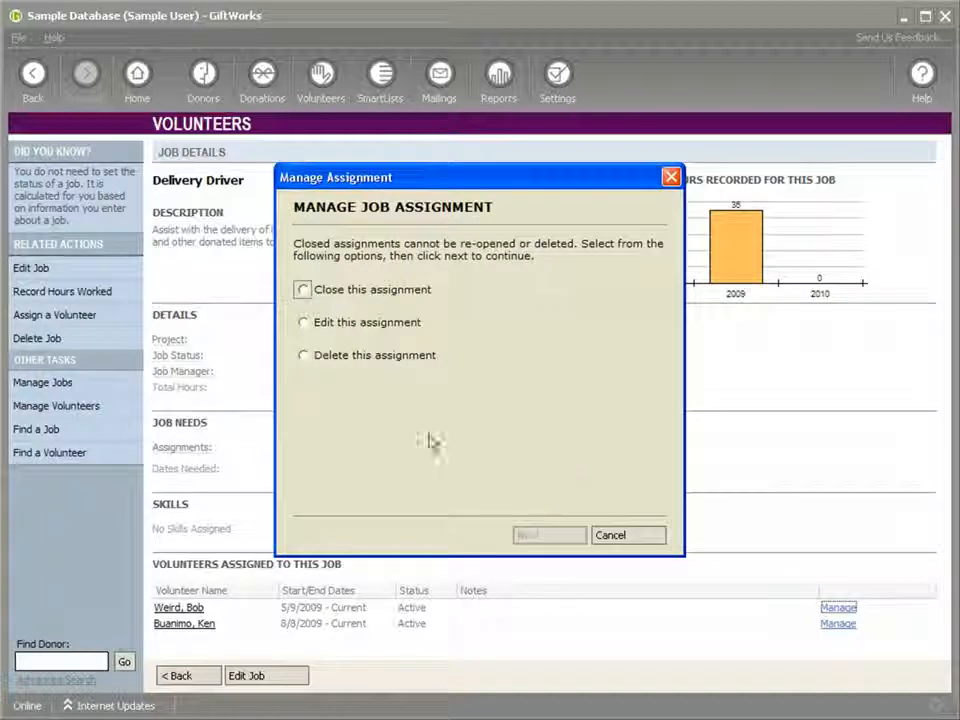
pyautogui.click(303, 290)
pyautogui.click(535, 537)
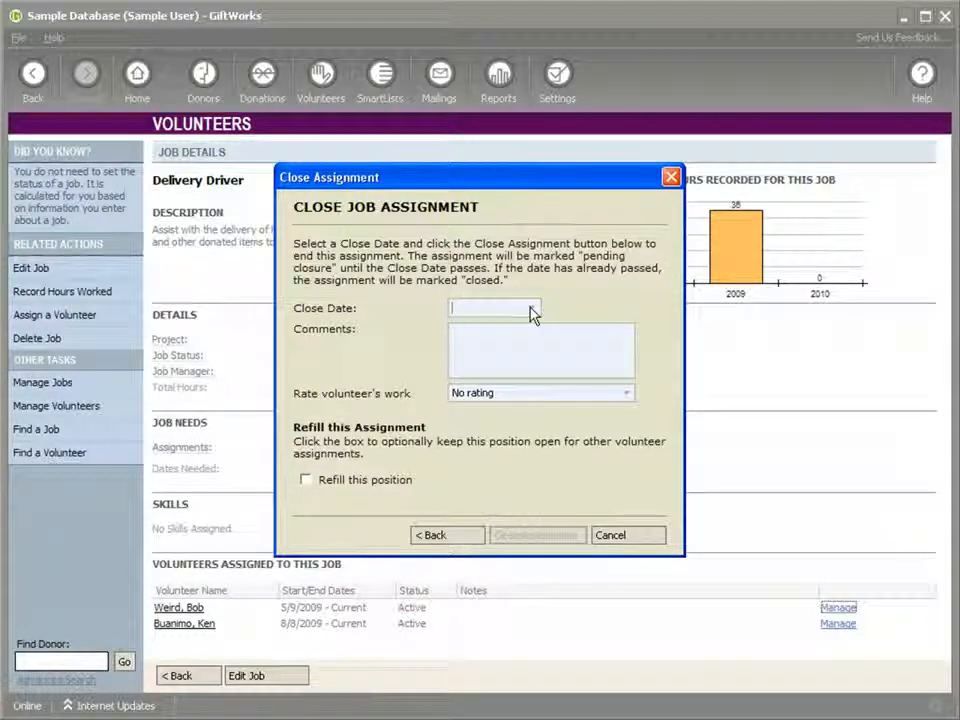
pyautogui.click(531, 311)
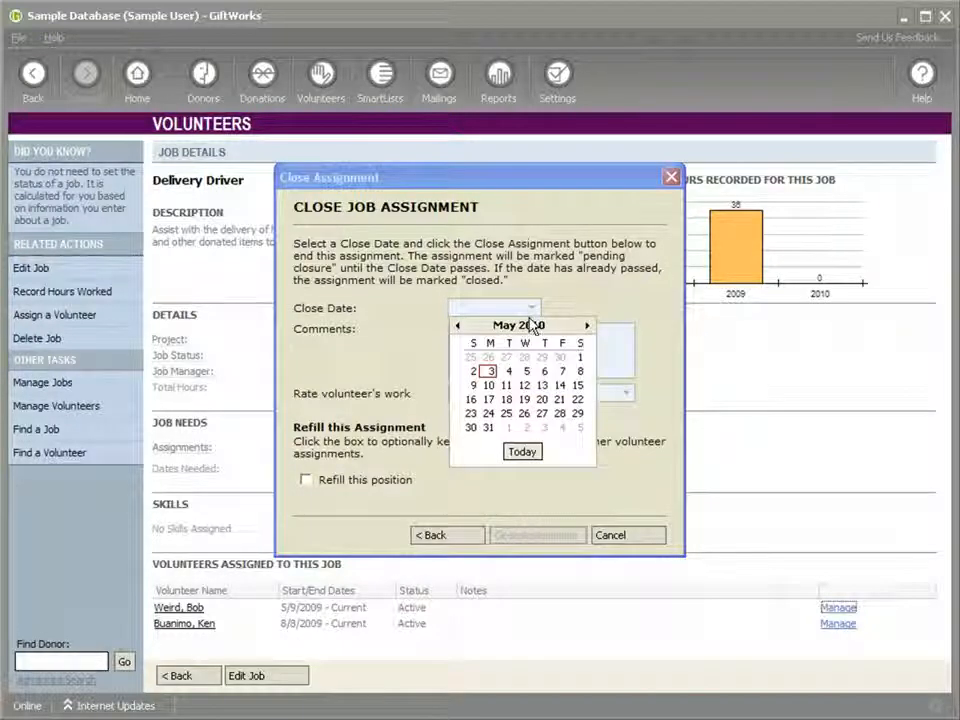
pyautogui.click(491, 372)
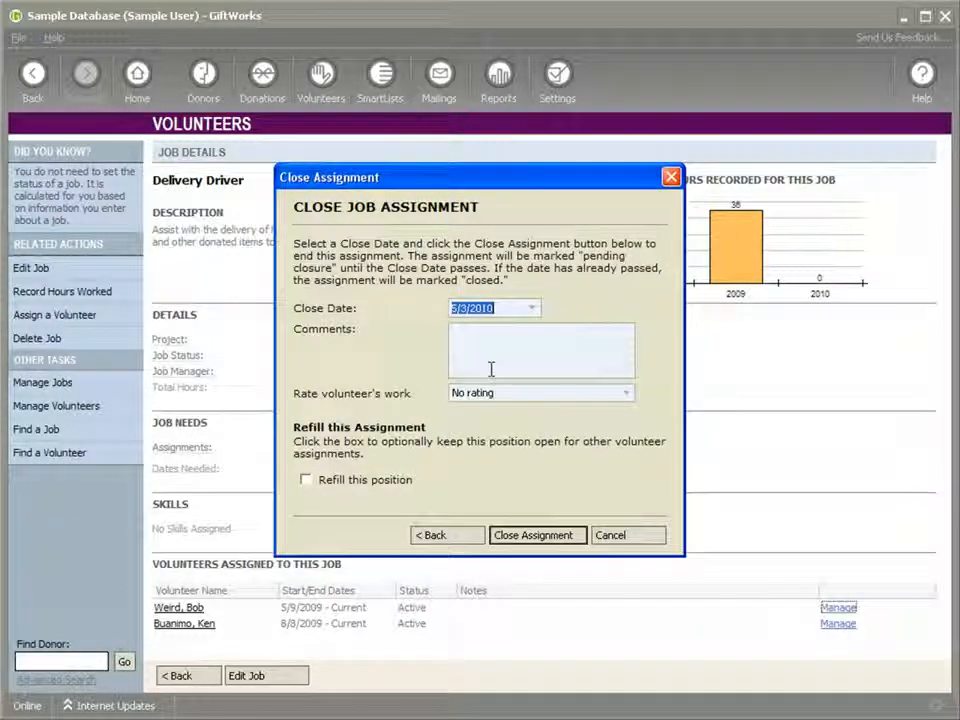
pyautogui.click(517, 537)
pyautogui.click(612, 538)
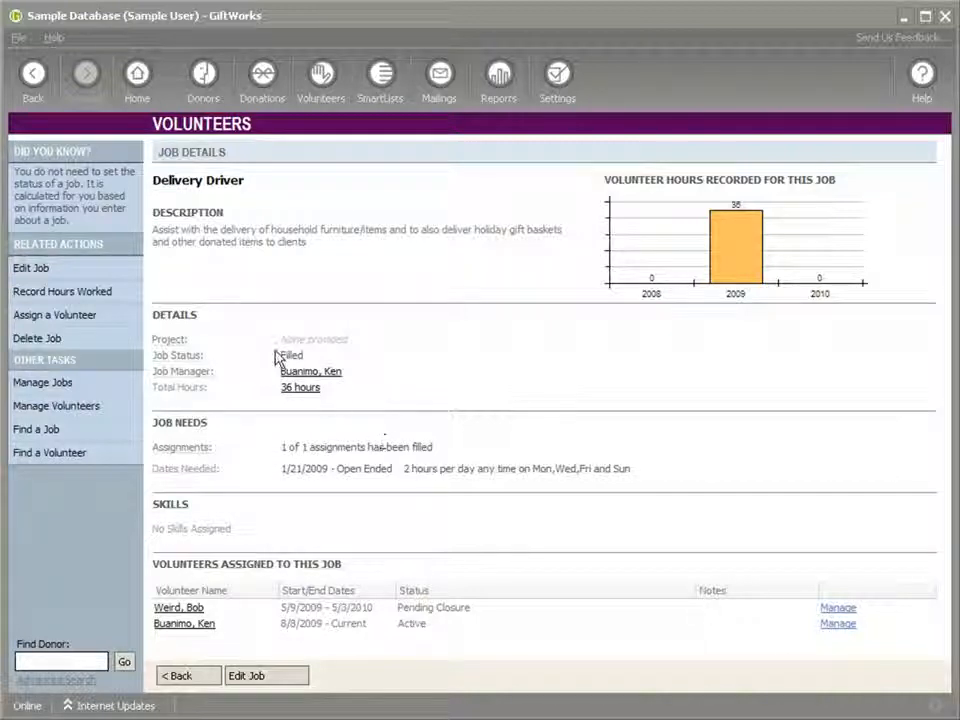
# Step: Close the second volunteer's Delivery Driver assignment with close date 5/3/2010, leaving the position unfilled and finishing without recording hours
pyautogui.click(837, 624)
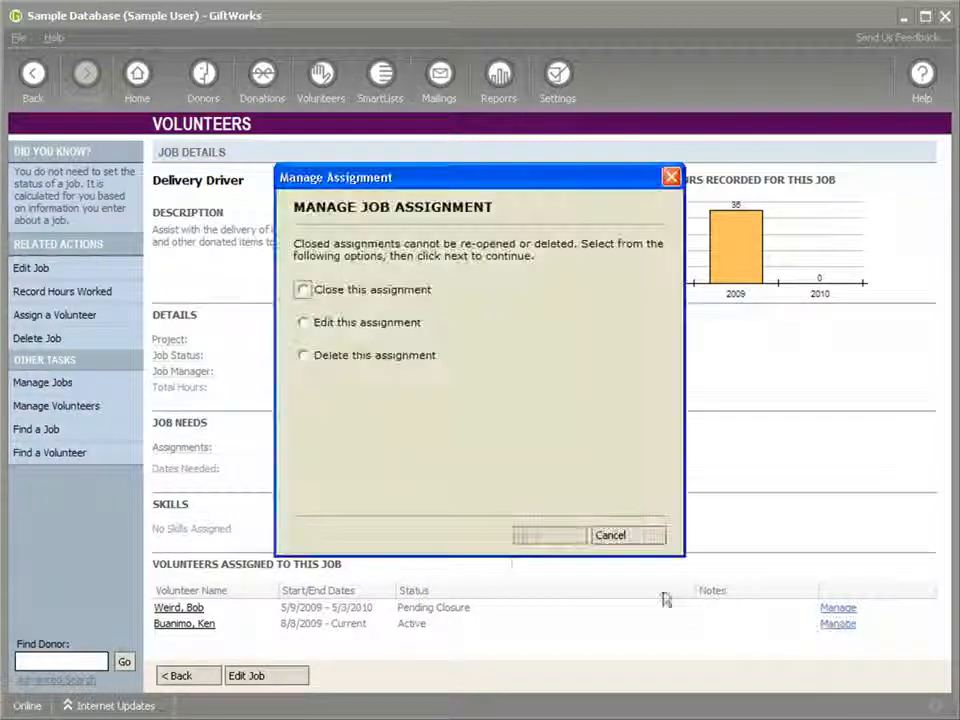
pyautogui.click(302, 289)
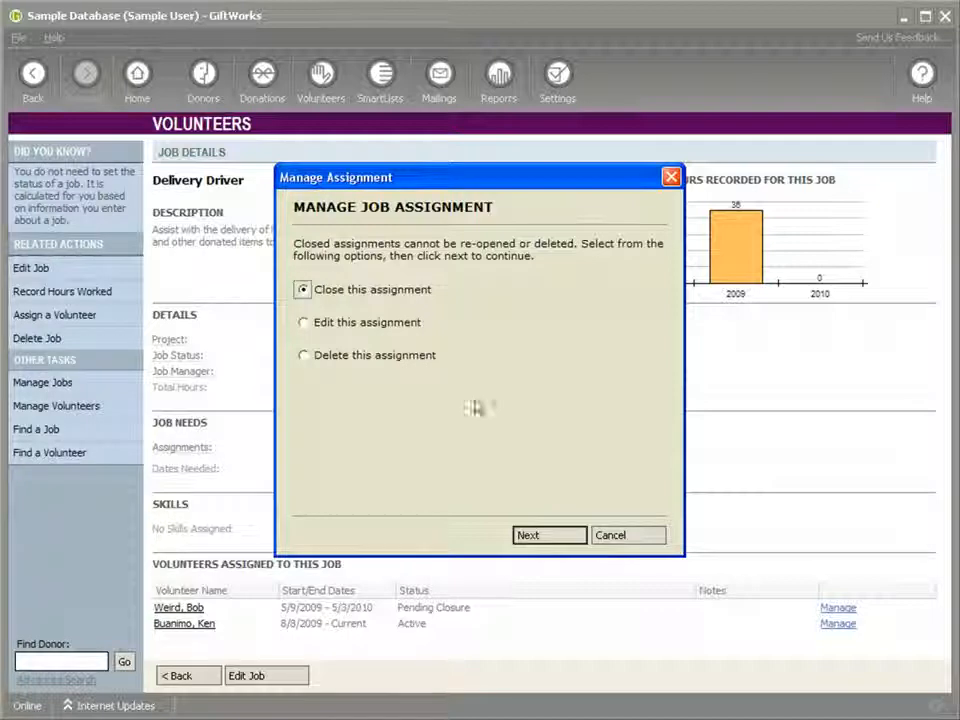
pyautogui.click(530, 537)
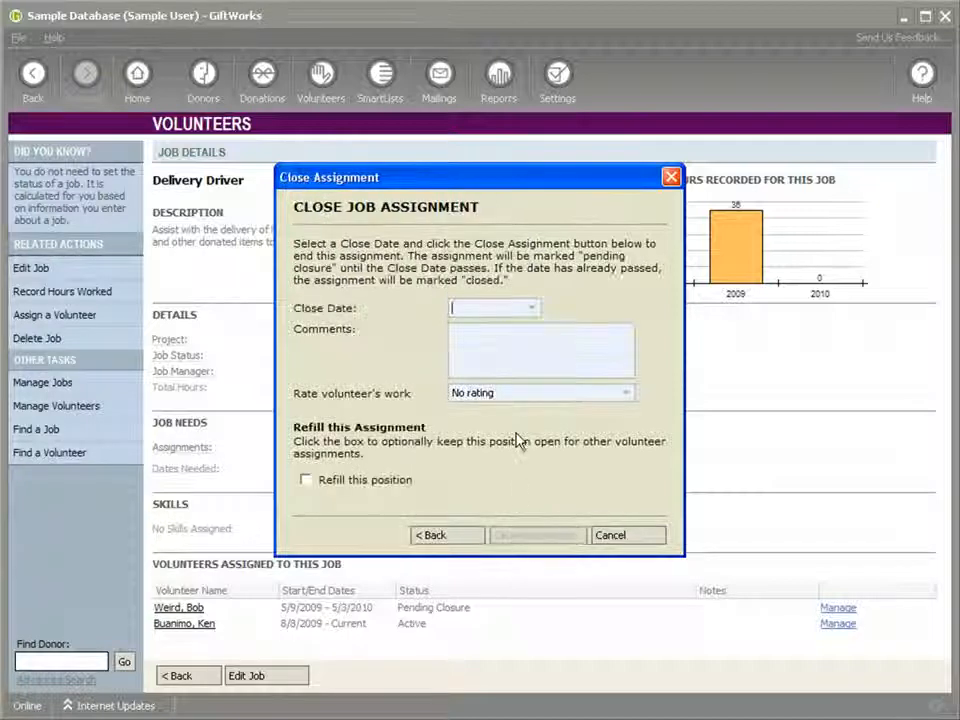
pyautogui.click(530, 310)
pyautogui.click(489, 370)
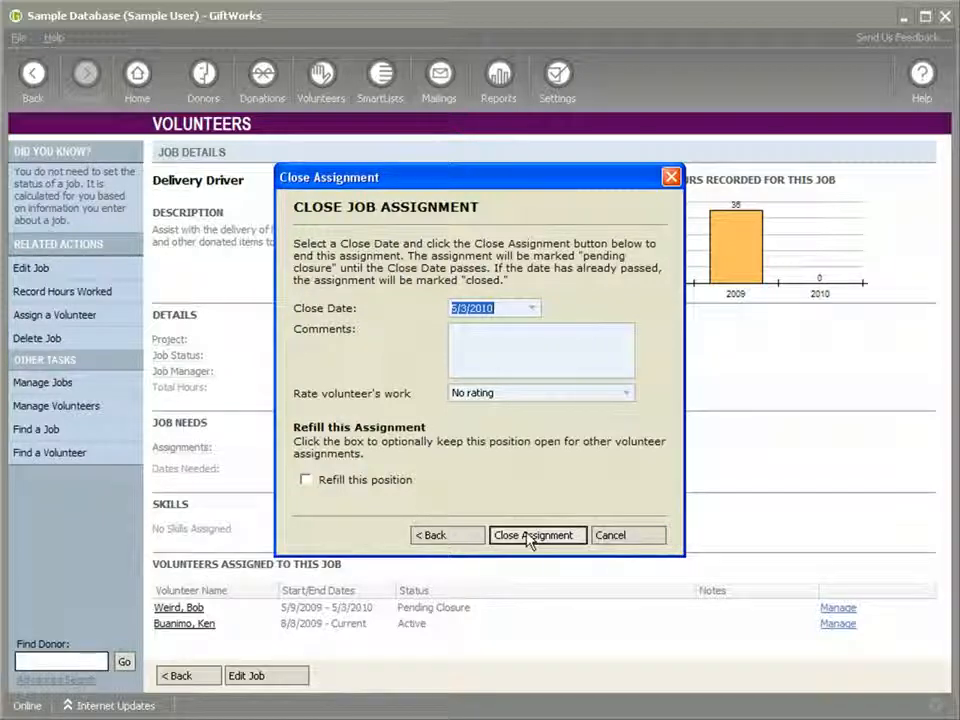
pyautogui.click(531, 537)
pyautogui.click(612, 538)
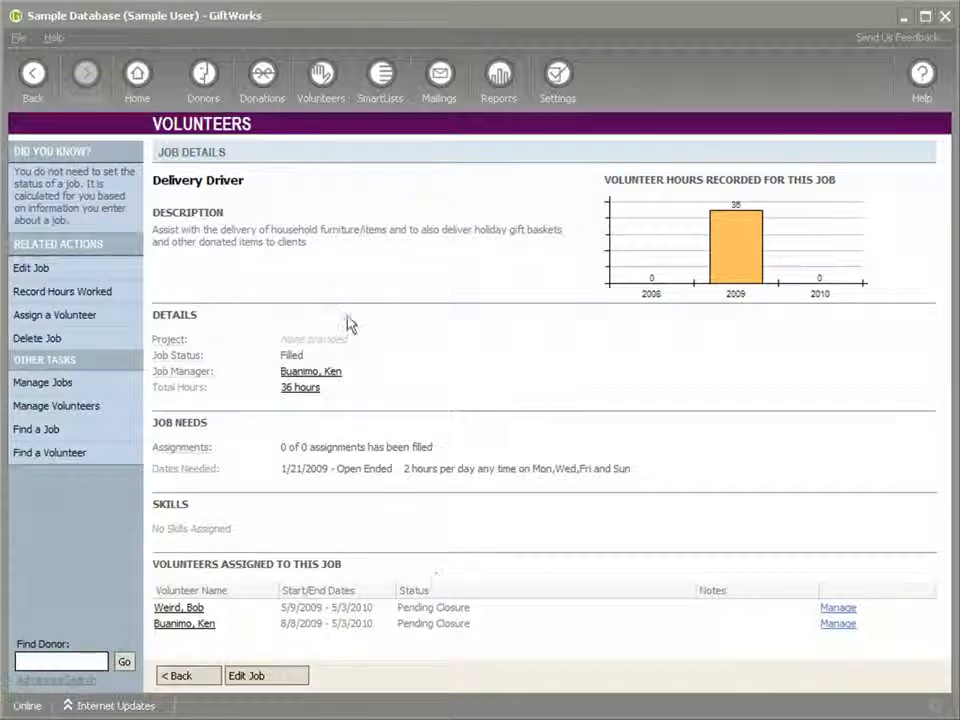
# Step: Return to the job list and open the details of the Electrician job
pyautogui.click(34, 76)
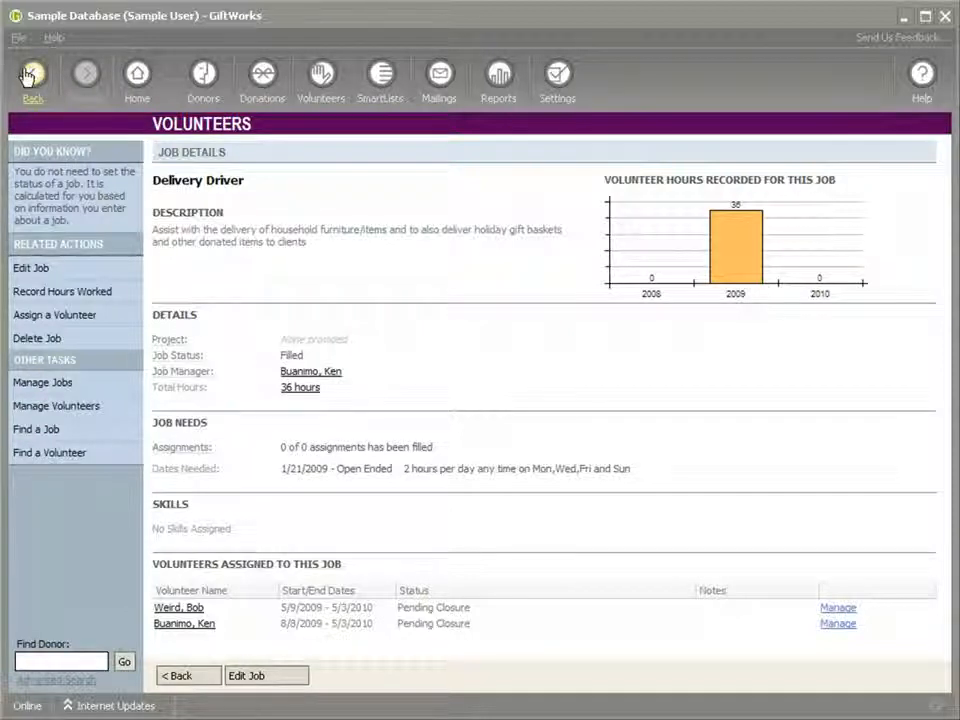
pyautogui.click(33, 75)
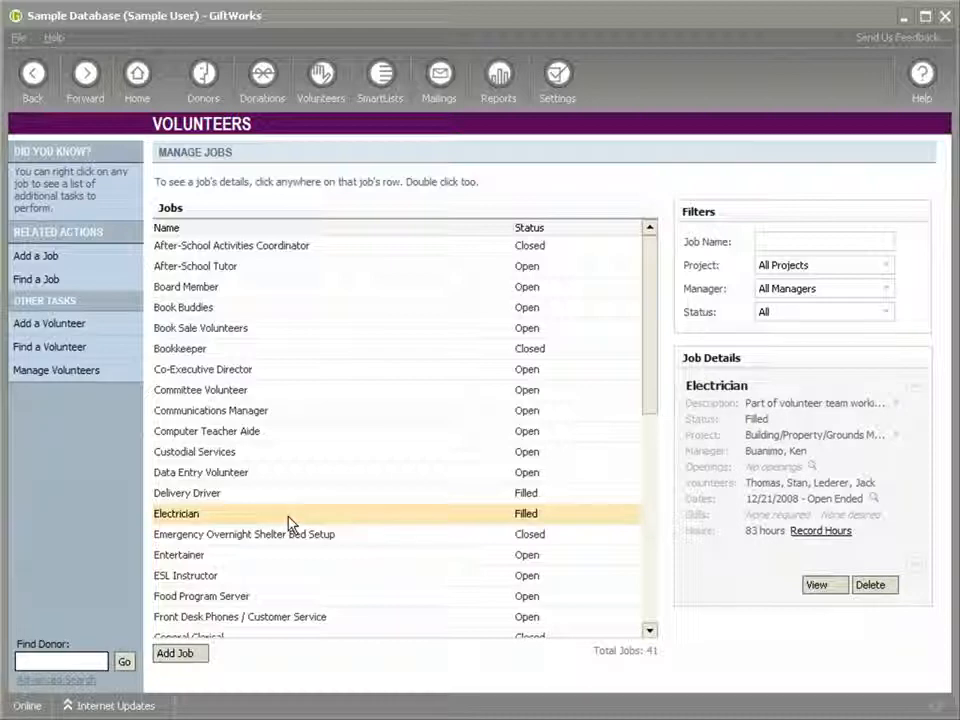
pyautogui.doubleClick(252, 516)
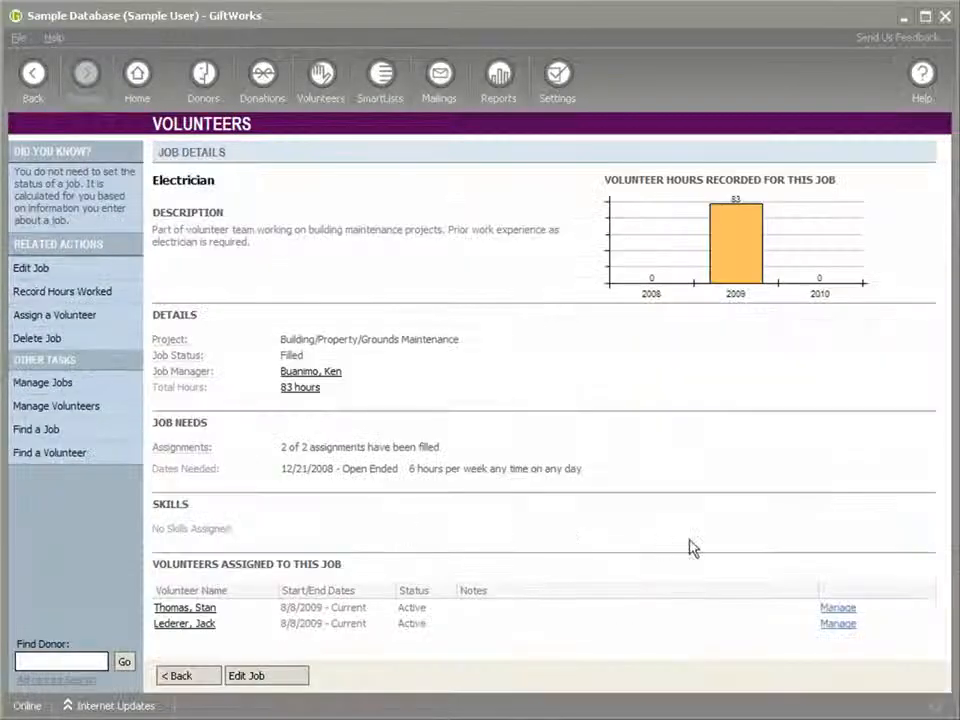
# Step: Close the first volunteer's Electrician assignment with a close date of 5/3/2010, without refilling the position
pyautogui.click(840, 609)
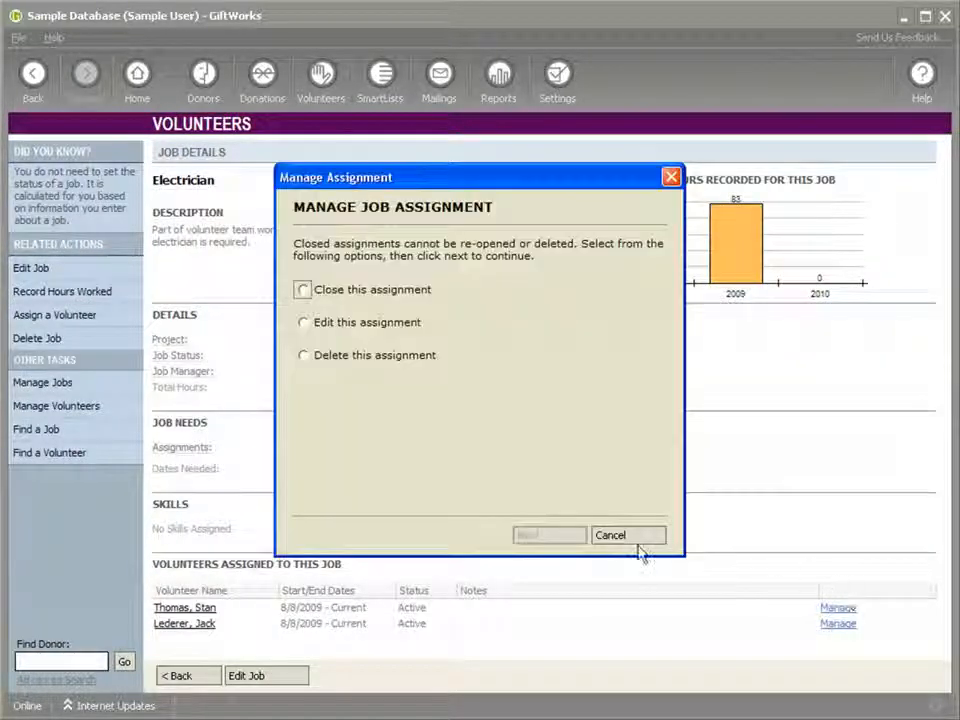
pyautogui.click(304, 291)
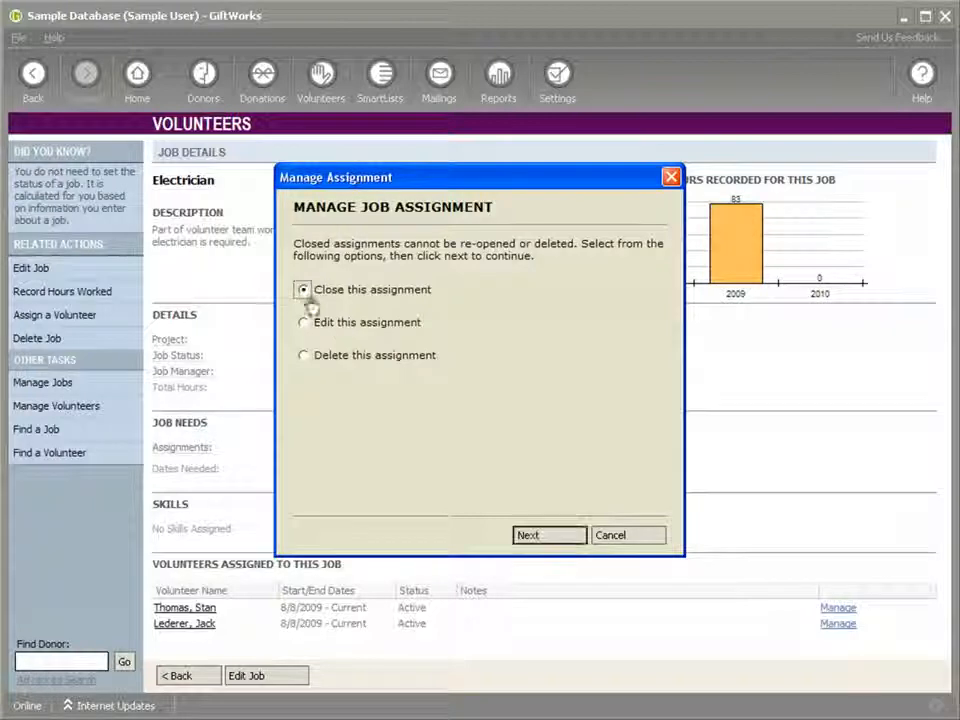
pyautogui.click(551, 543)
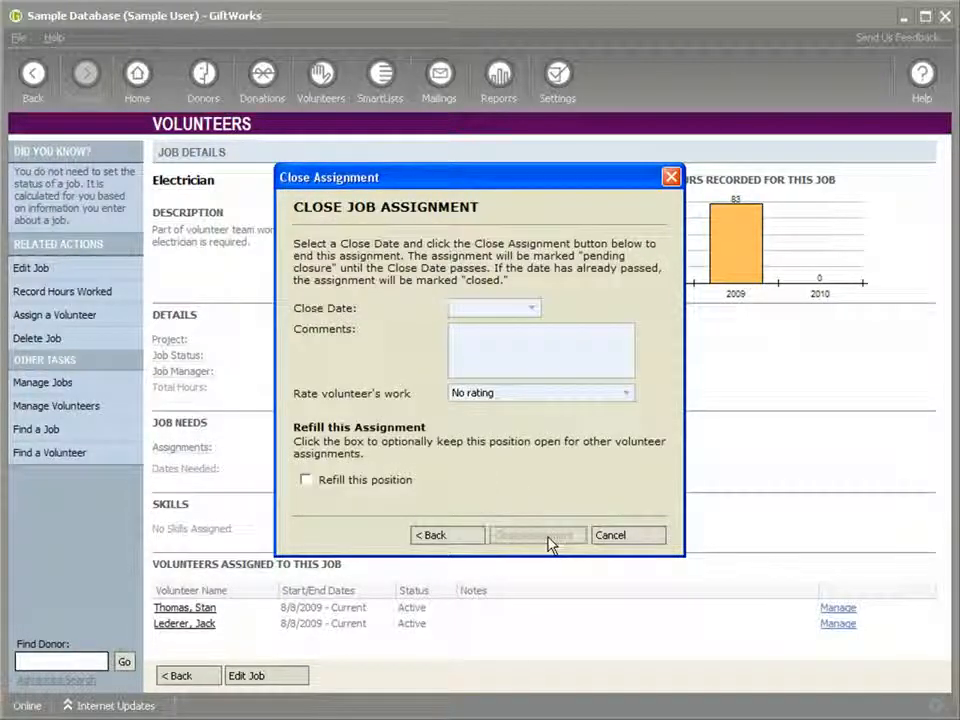
pyautogui.click(533, 310)
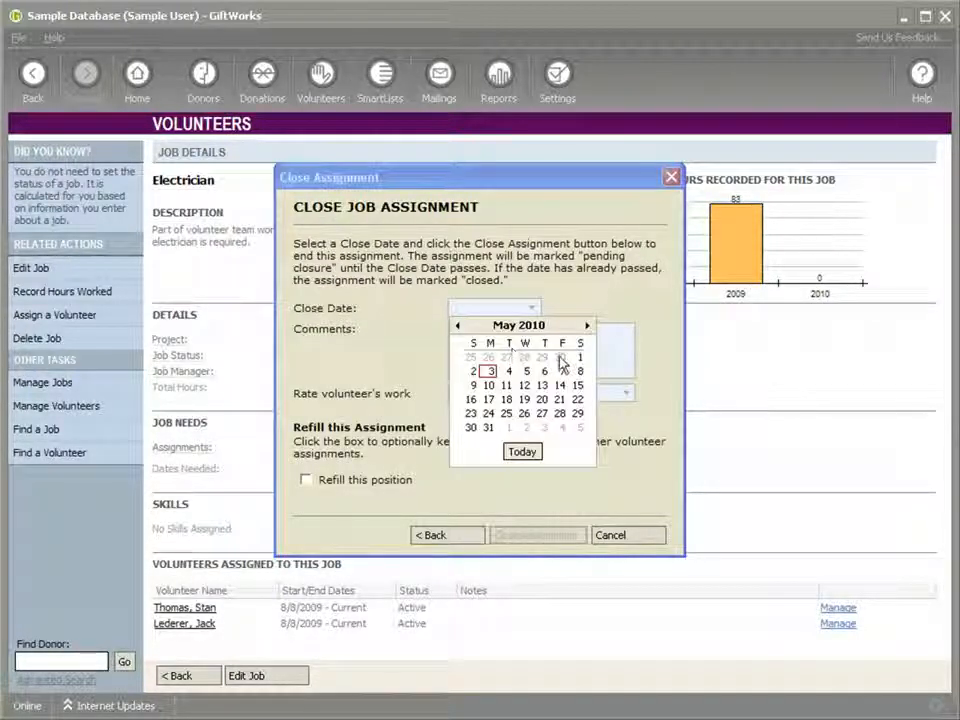
pyautogui.click(491, 371)
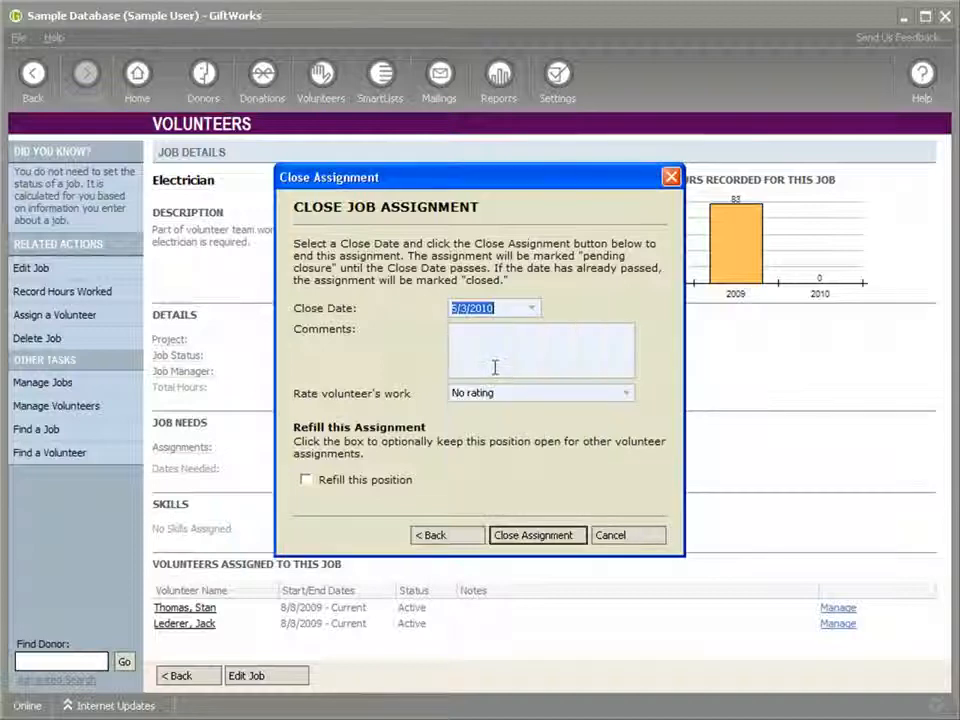
pyautogui.click(520, 537)
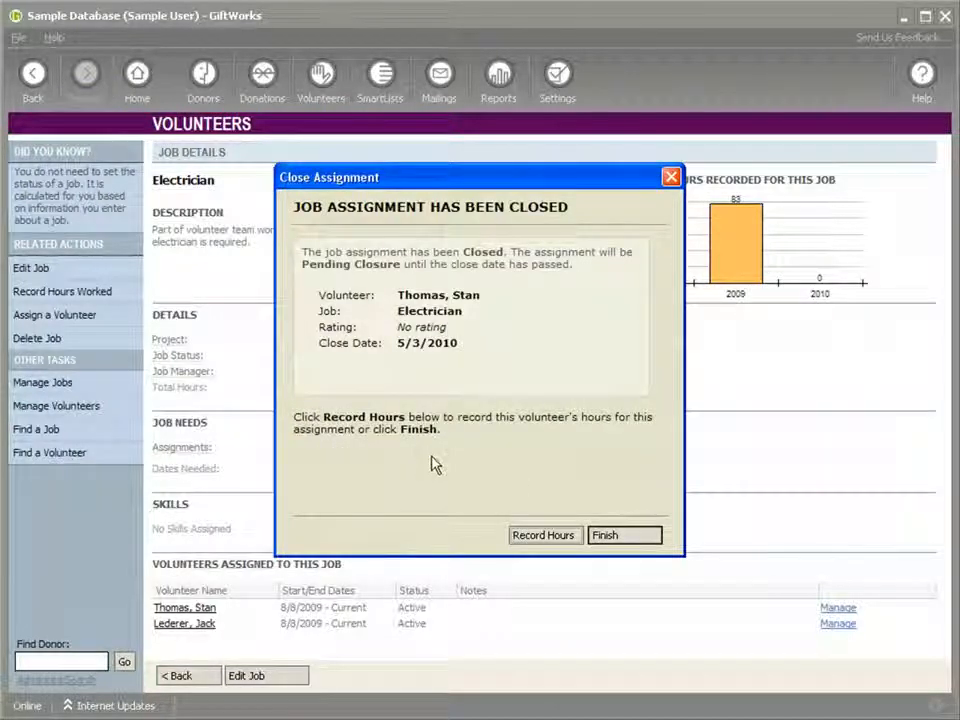
# Step: Record 10 hours worked on 5/3/2010 for the closed Electrician assignment and save the entry without notes
pyautogui.click(547, 536)
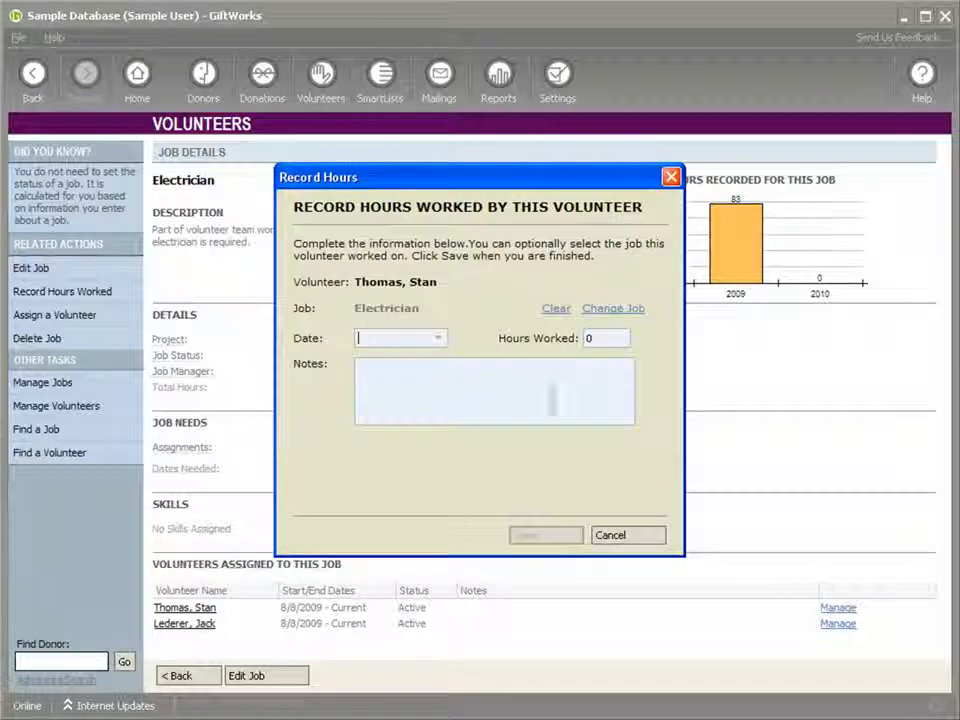
pyautogui.click(437, 340)
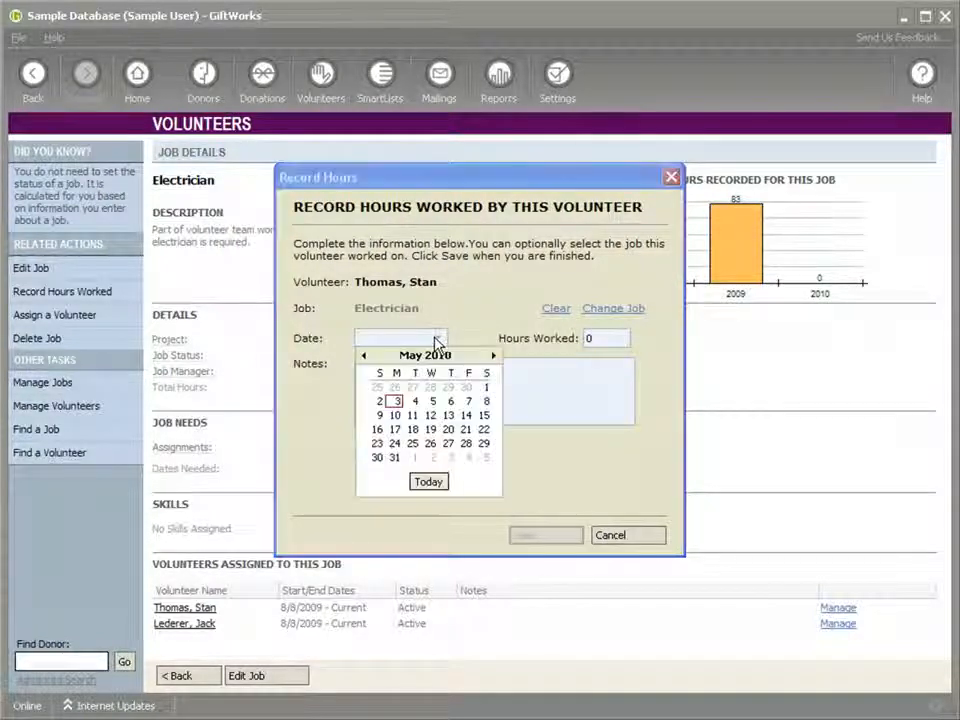
pyautogui.click(396, 401)
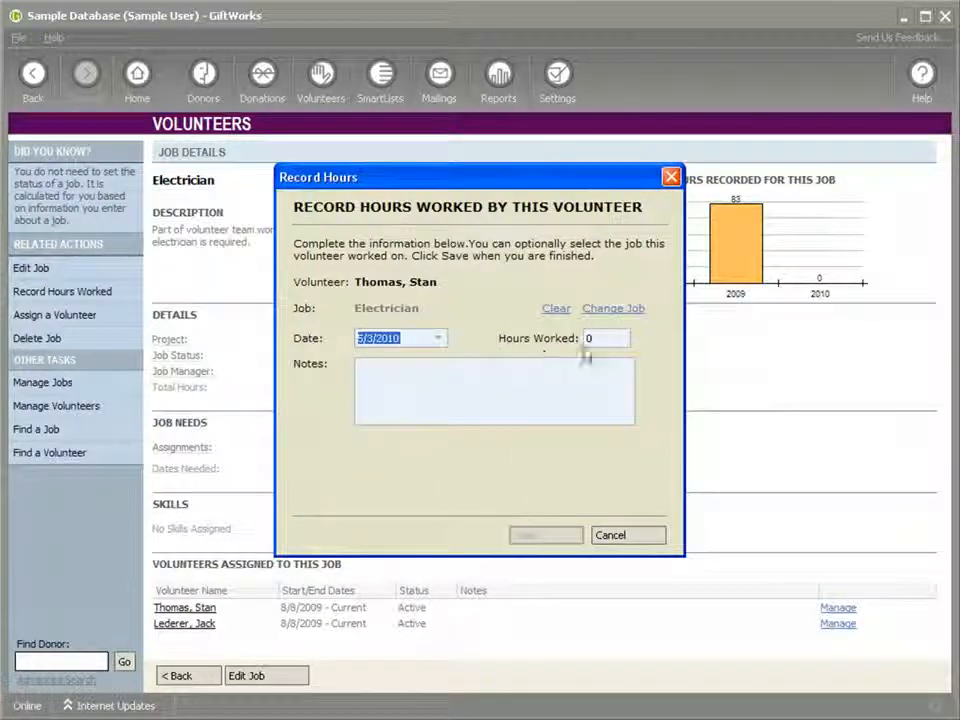
pyautogui.click(588, 340)
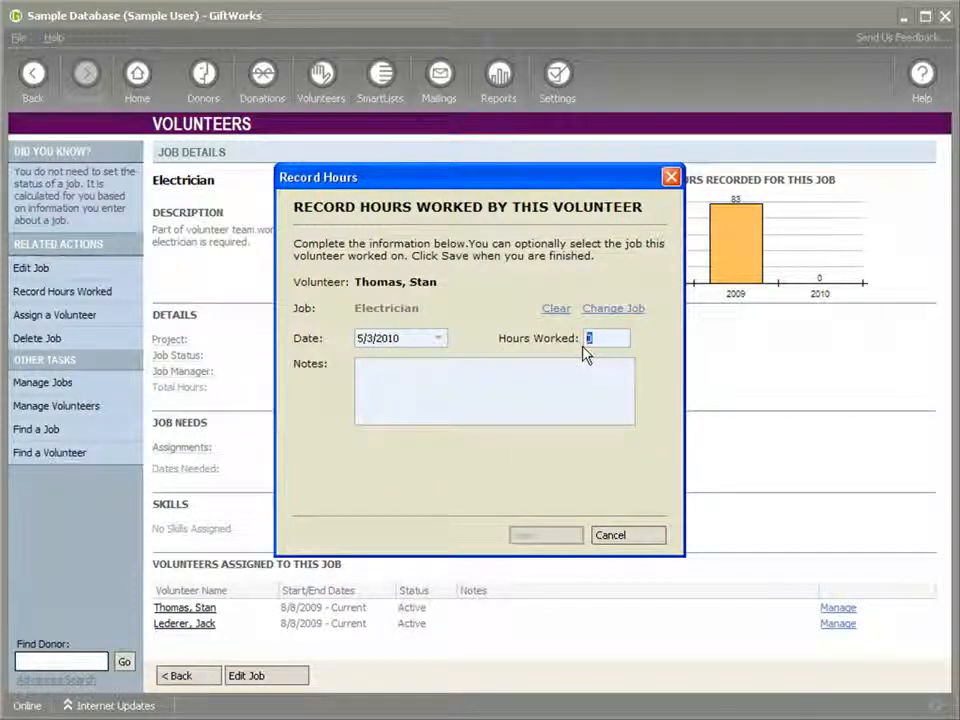
pyautogui.write('10')
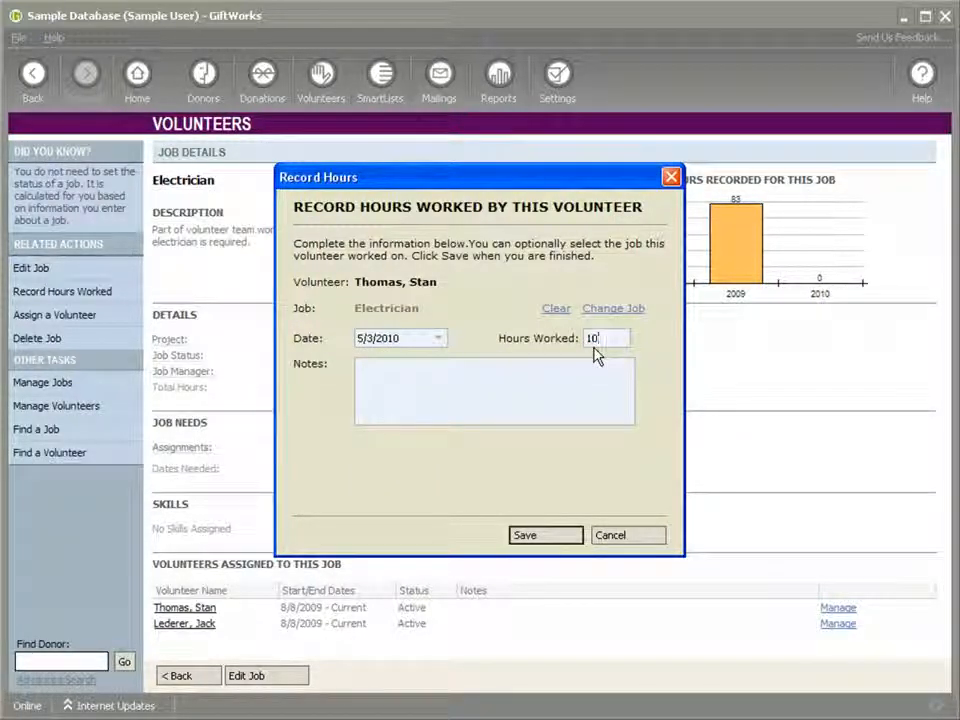
pyautogui.click(556, 370)
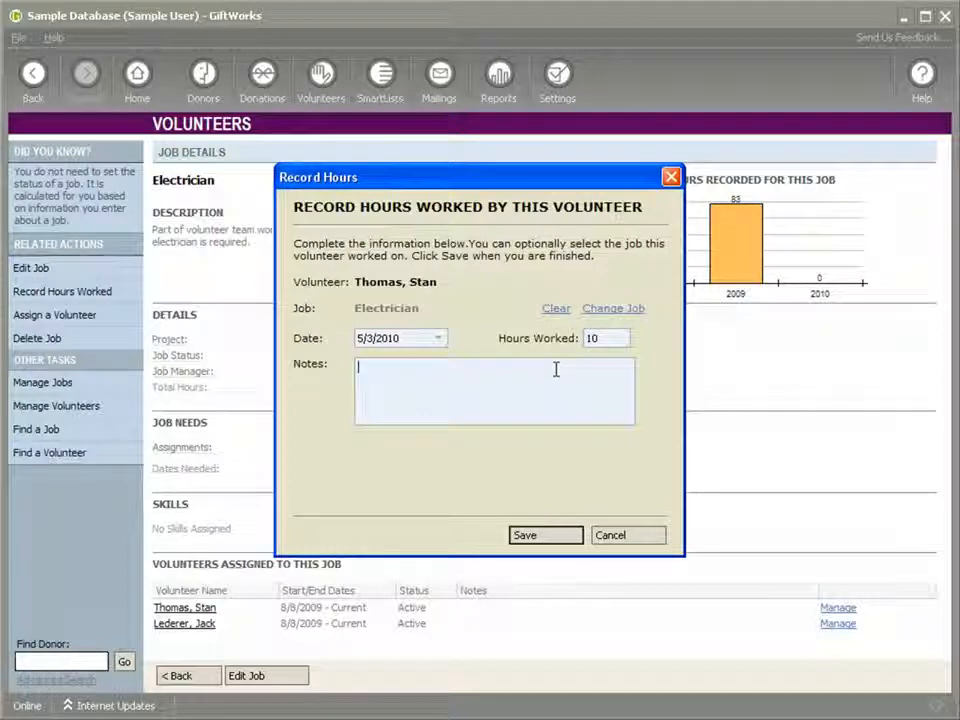
pyautogui.click(566, 538)
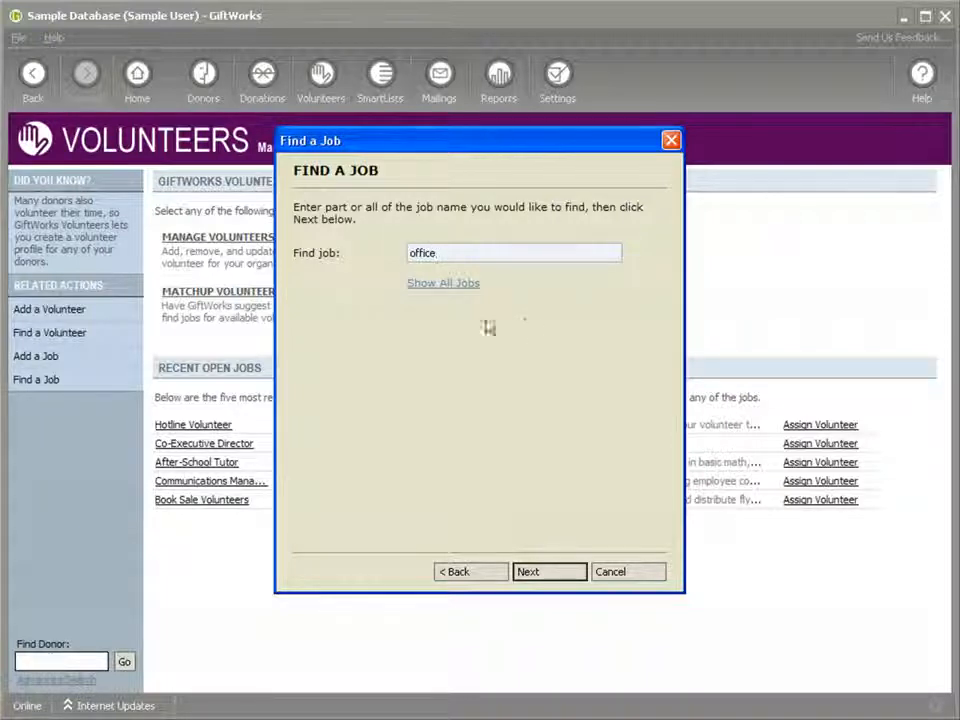
# Step: Search jobs for "office", choose the Office Assistant job, and add the 4-hour entry dated 12/1/2009 for the volunteer
pyautogui.click(533, 576)
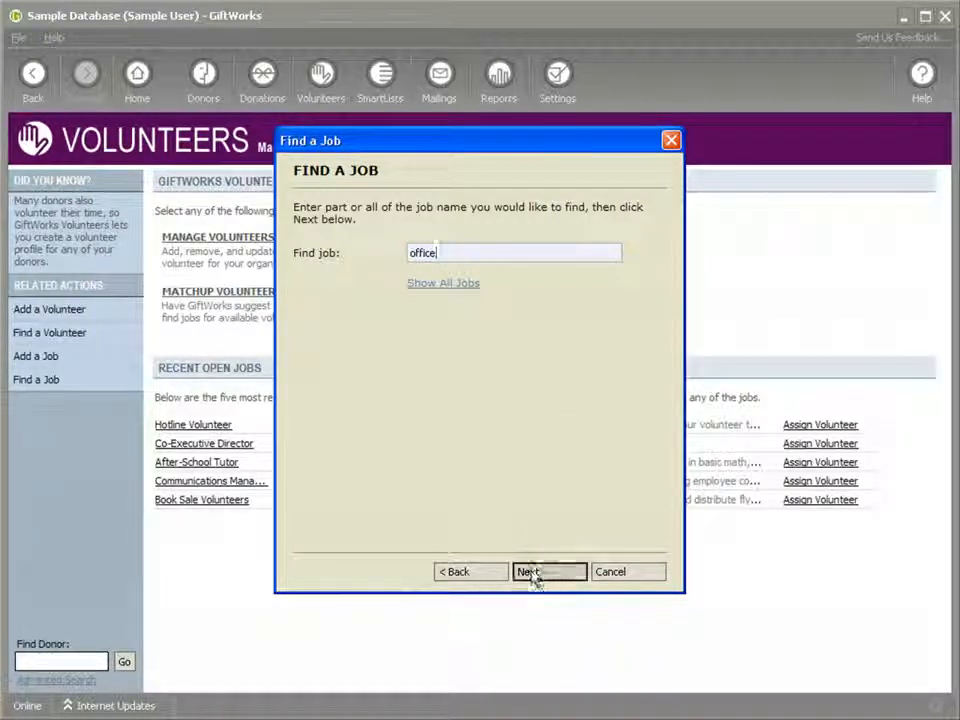
pyautogui.click(321, 230)
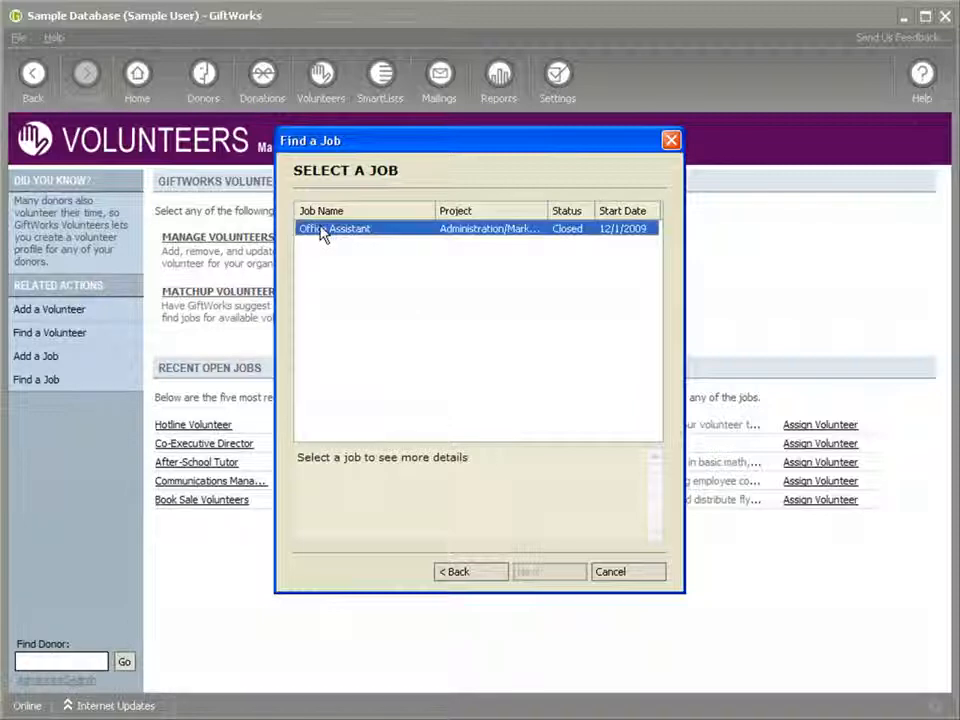
pyautogui.press('Return')
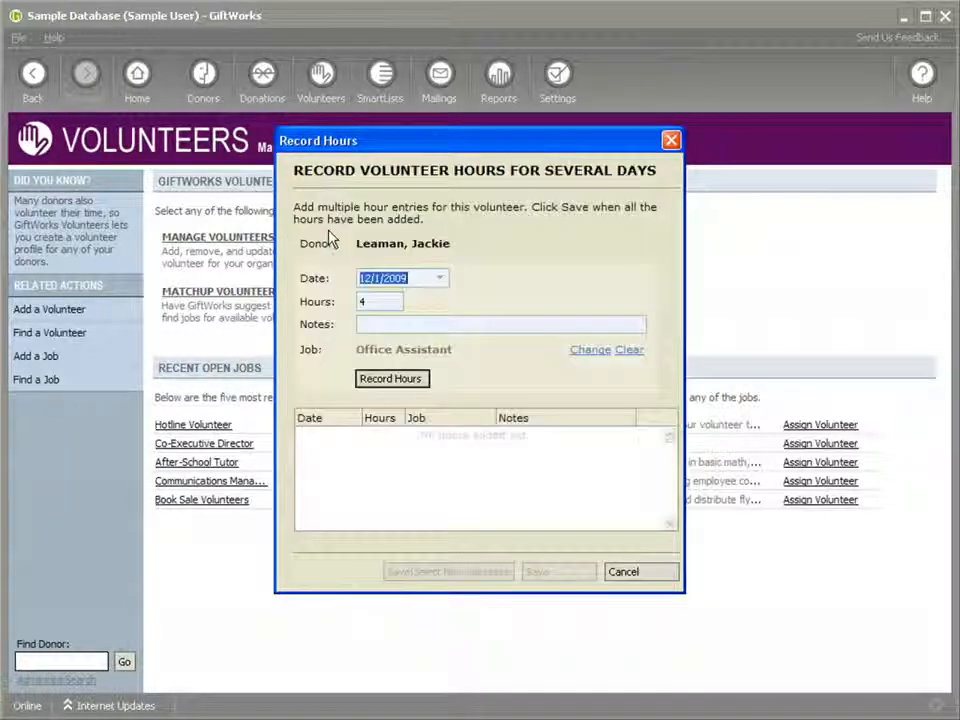
pyautogui.click(388, 379)
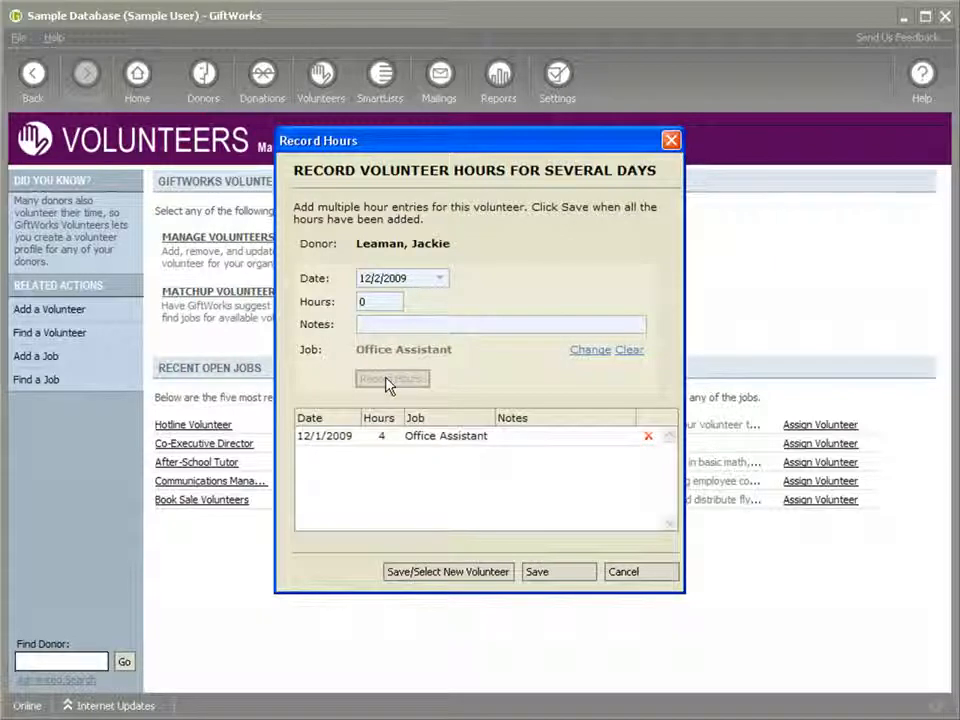
# Step: Add two Office Assistant entries of 4 hours each for the volunteer, dated 12/2/2009 and 12/3/2009
pyautogui.doubleClick(367, 302)
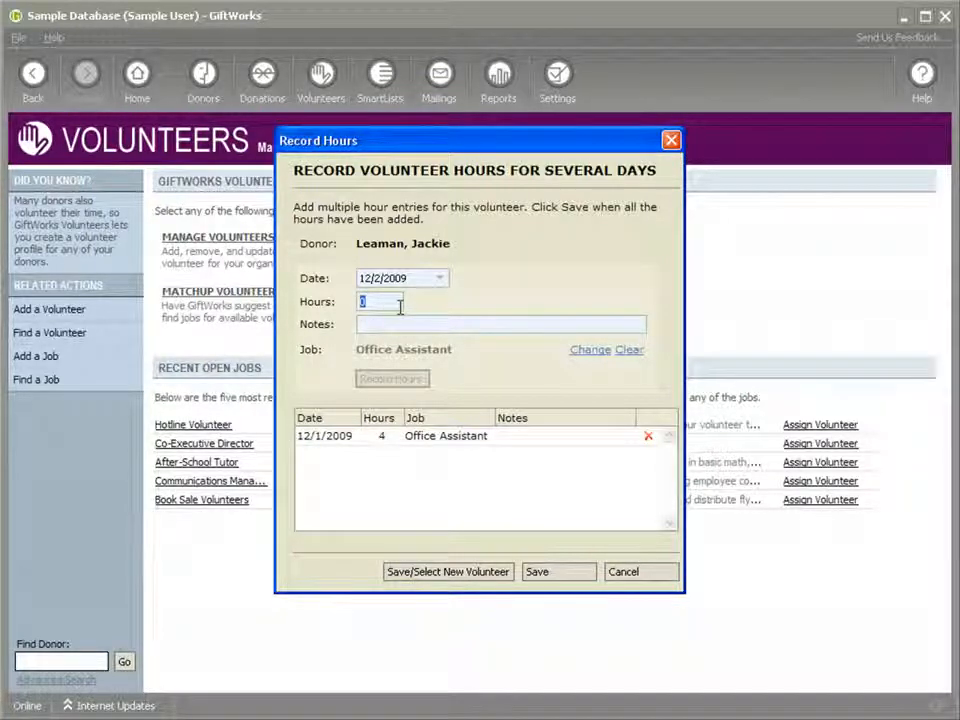
pyautogui.write('4')
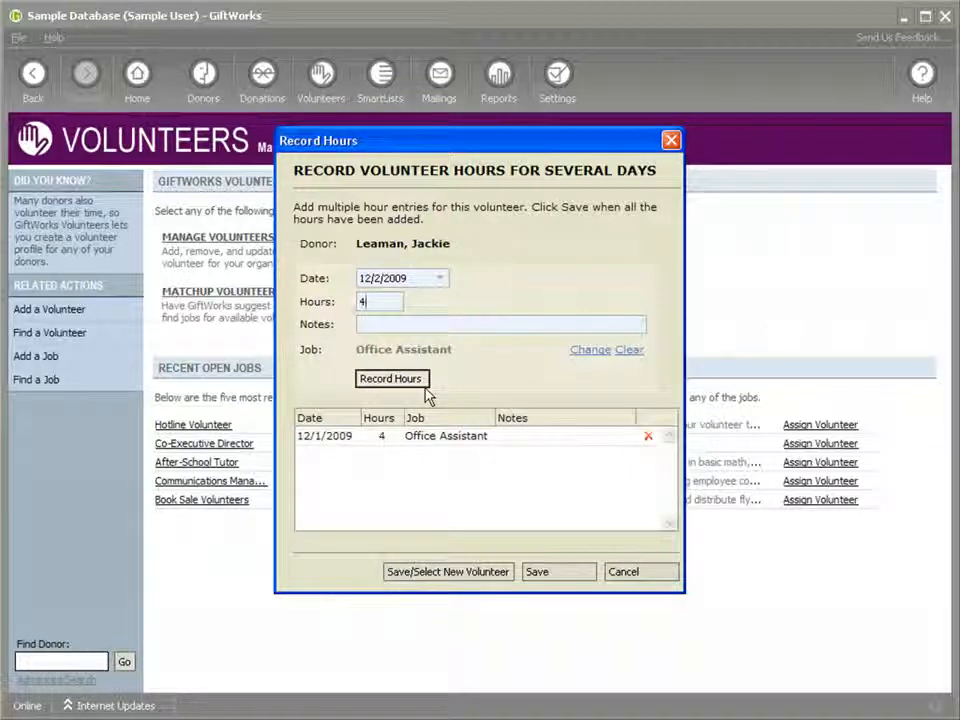
pyautogui.click(390, 379)
pyautogui.doubleClick(358, 302)
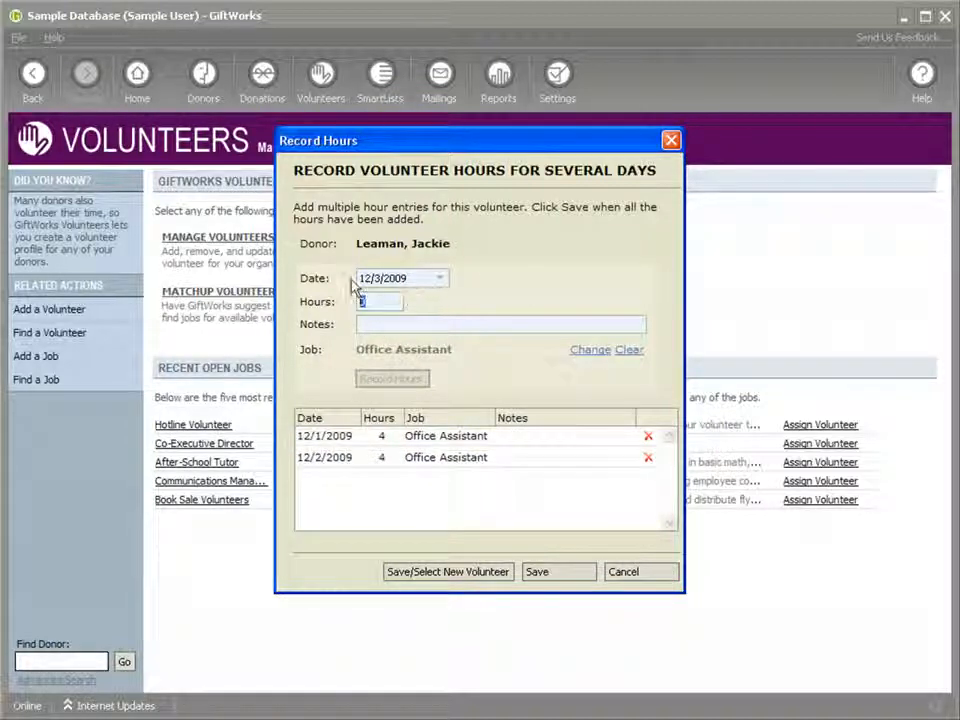
pyautogui.write('4')
pyautogui.click(388, 379)
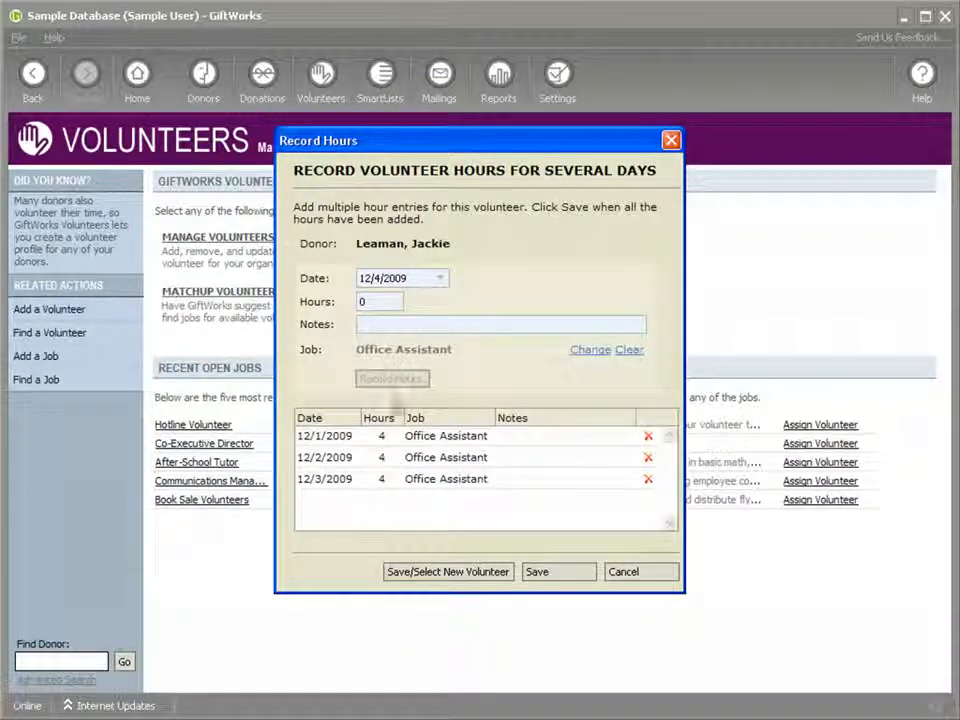
# Step: Add a 4-hour Office Assistant entry dated 12/5/2009 and save the volunteer's recorded hours
pyautogui.click(438, 279)
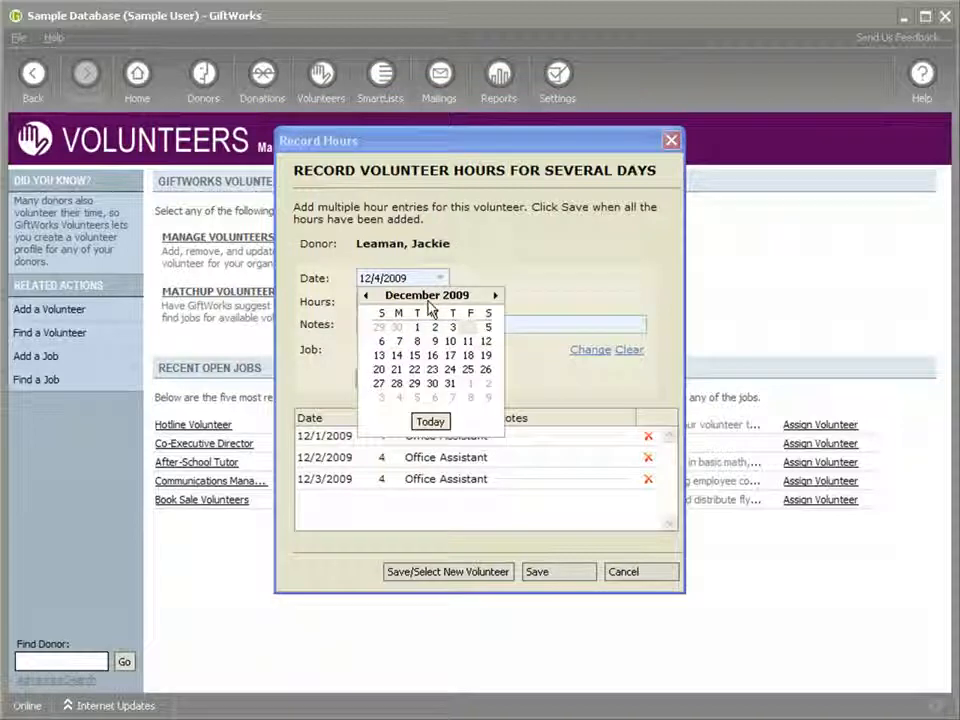
pyautogui.click(488, 328)
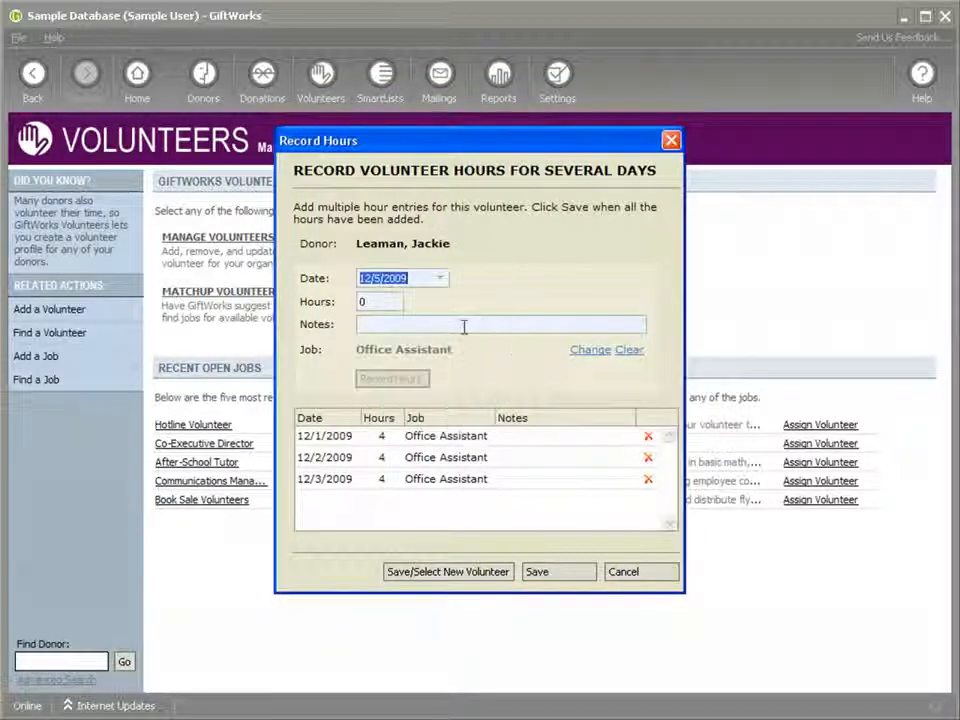
pyautogui.press('Tab')
pyautogui.write('4')
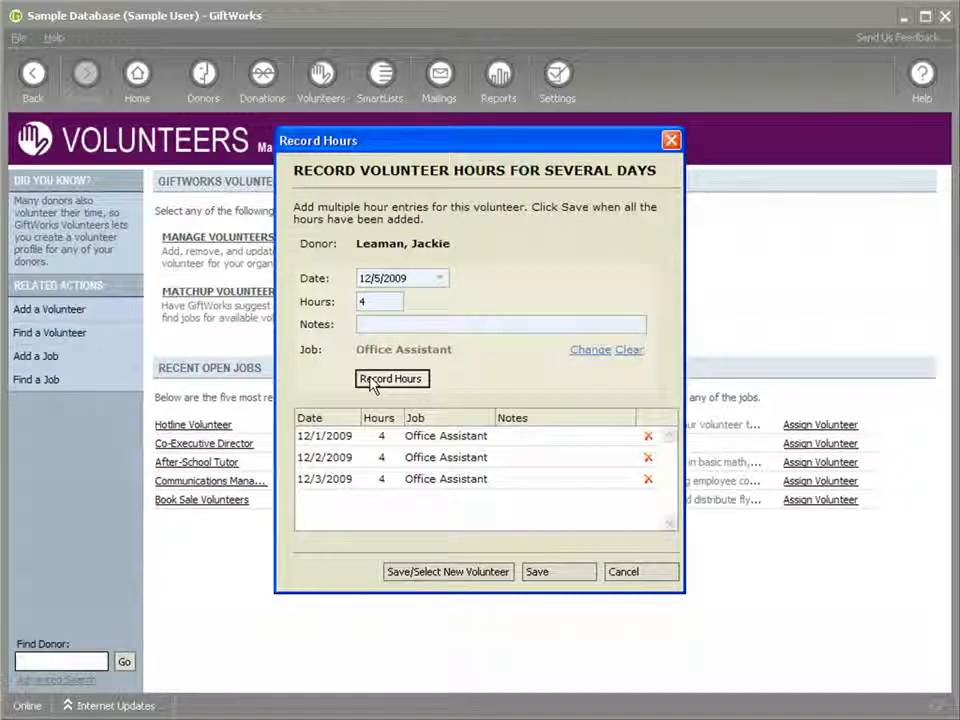
pyautogui.click(375, 382)
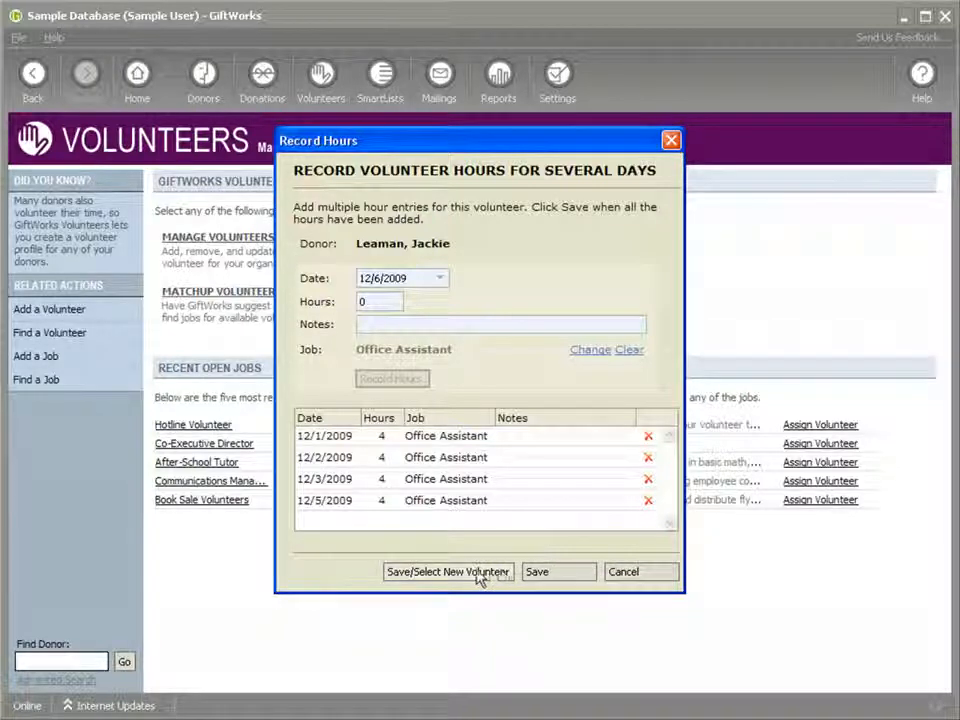
pyautogui.click(546, 573)
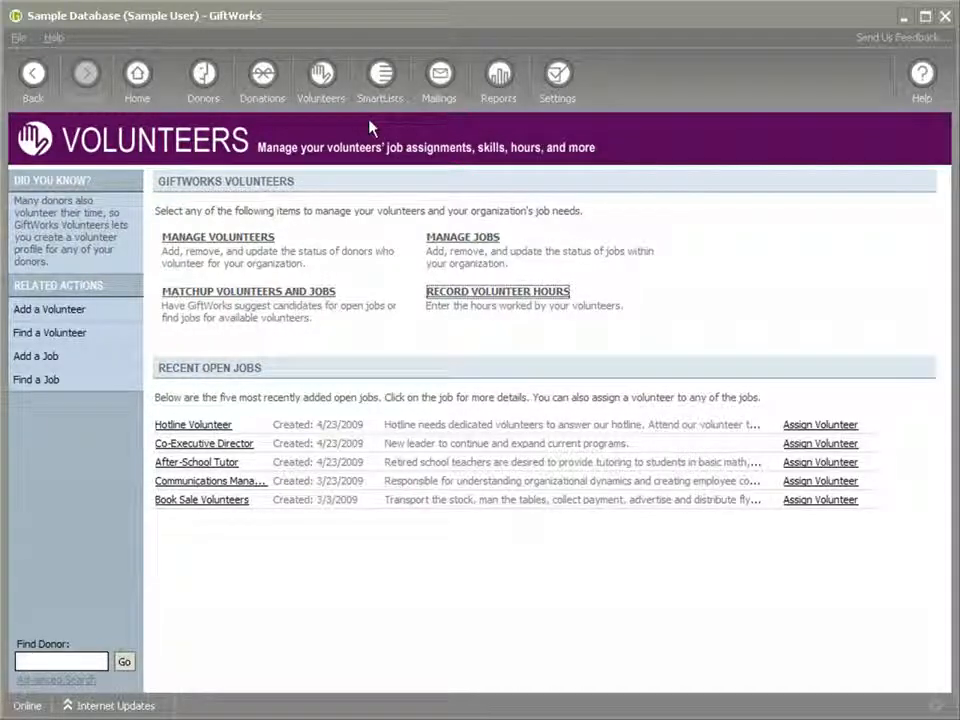
# Step: Open the details of the Office Assistant job from the Manage Jobs list
pyautogui.click(489, 237)
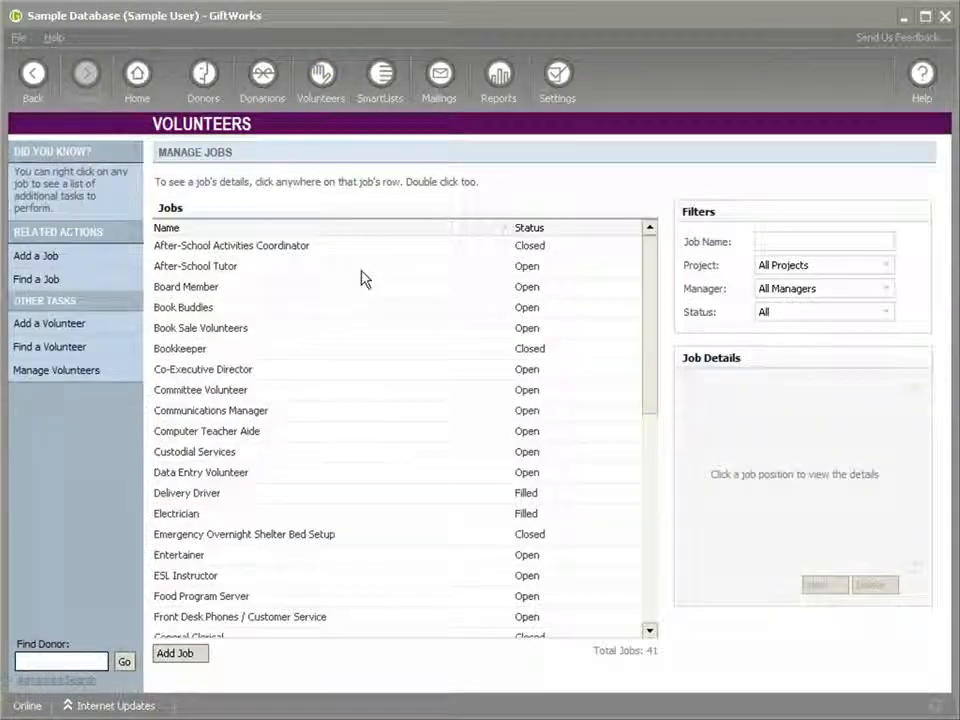
pyautogui.click(310, 440)
pyautogui.scroll(-5, 310, 440)
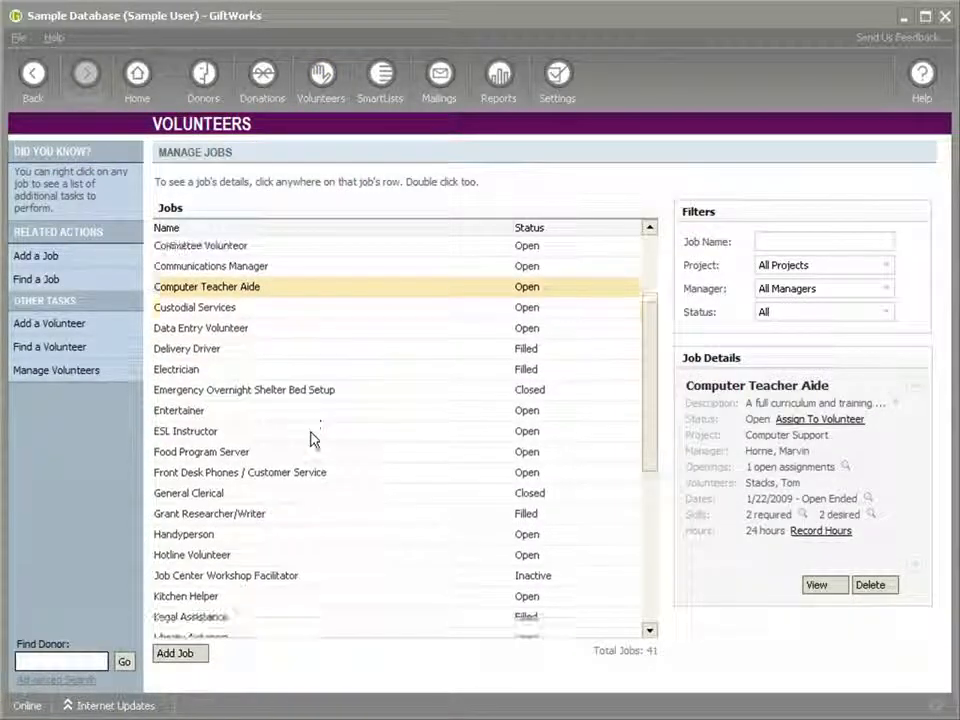
pyautogui.click(192, 538)
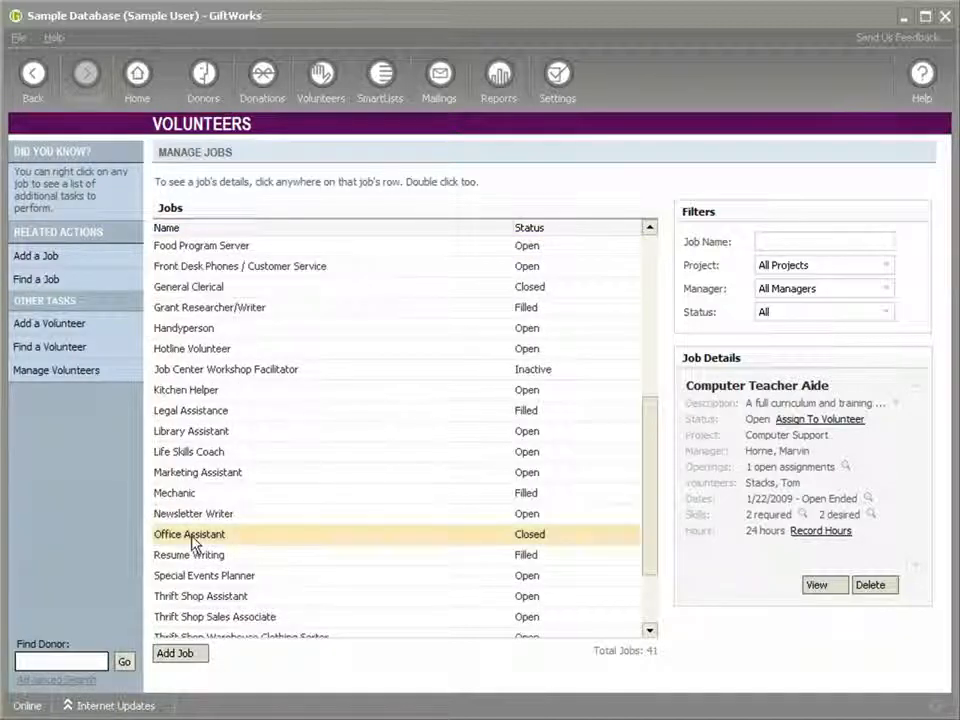
pyautogui.doubleClick(192, 538)
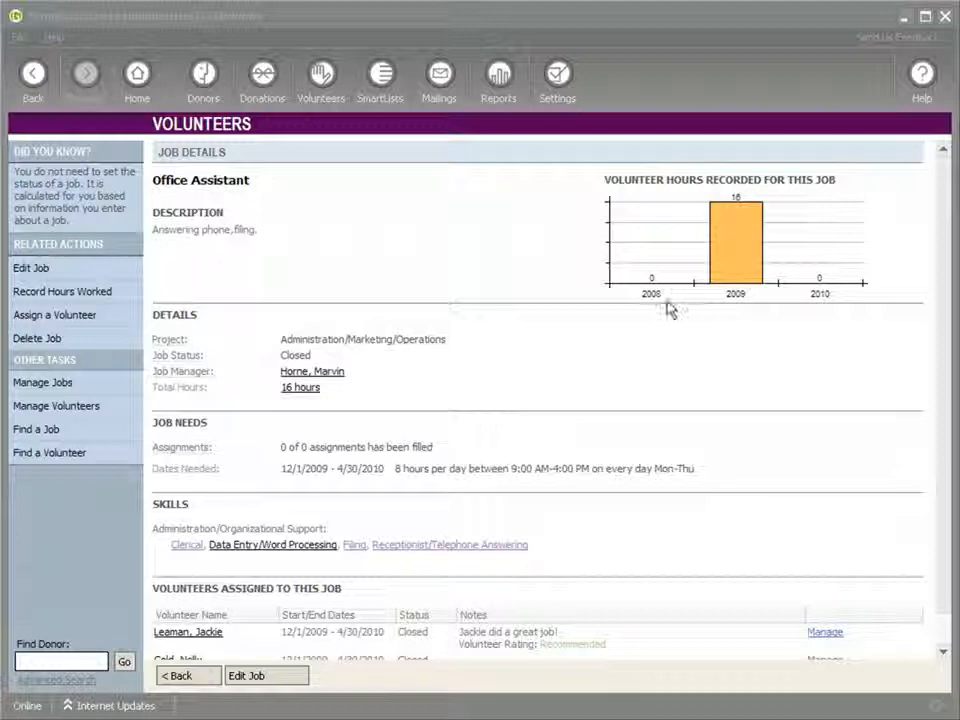
# Step: Start recording hours worked for the Office Assistant job, with the date 1/1/2010 and 4 hours
pyautogui.click(88, 296)
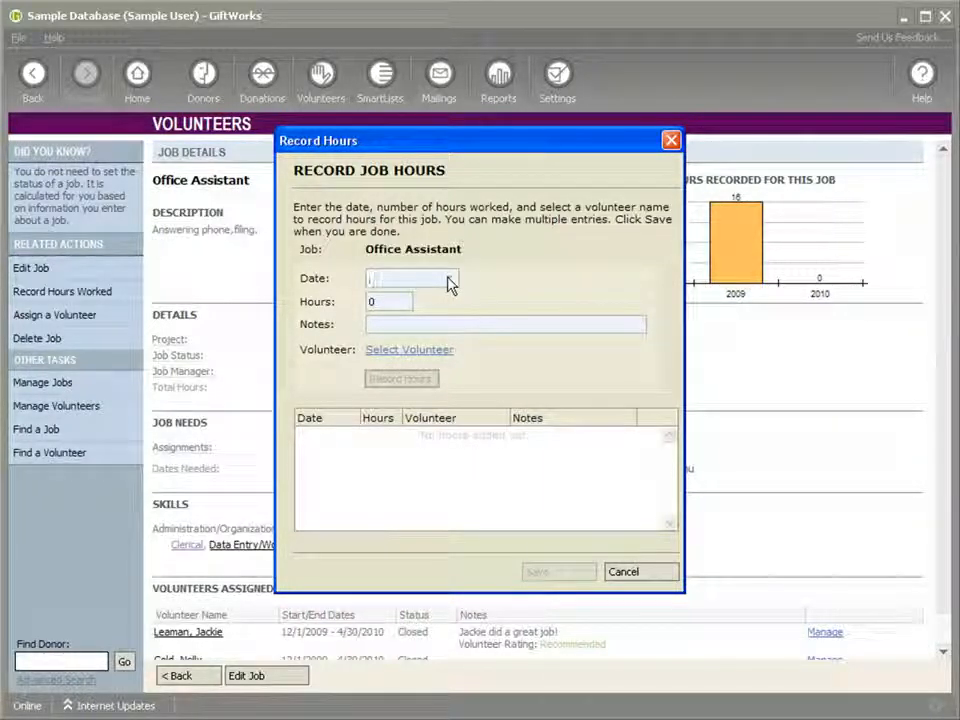
pyautogui.click(449, 281)
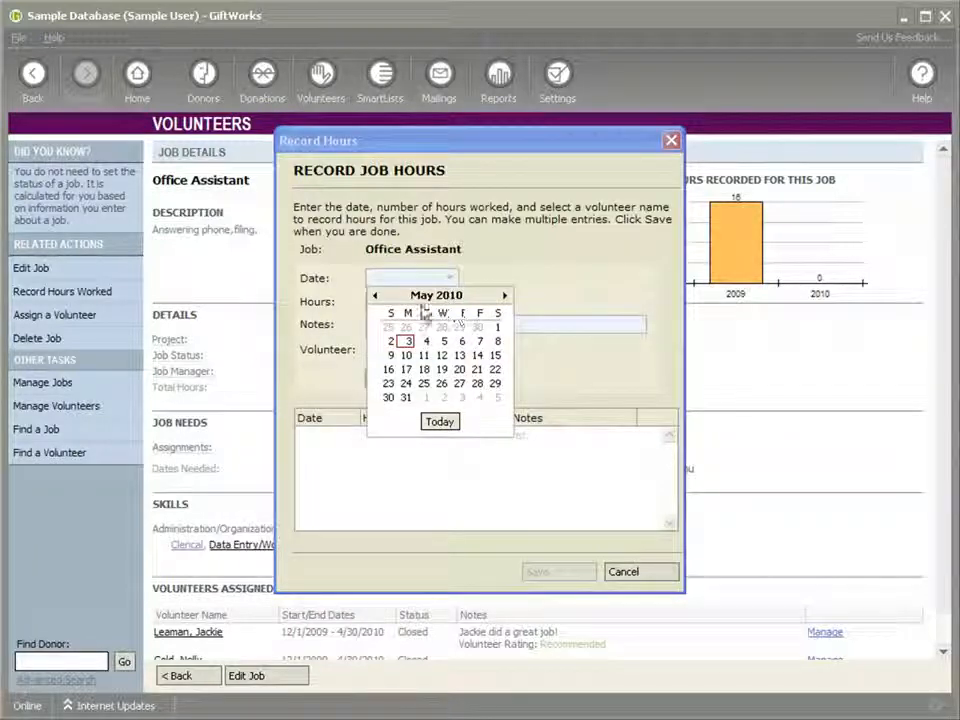
pyautogui.click(380, 298)
pyautogui.click(376, 296)
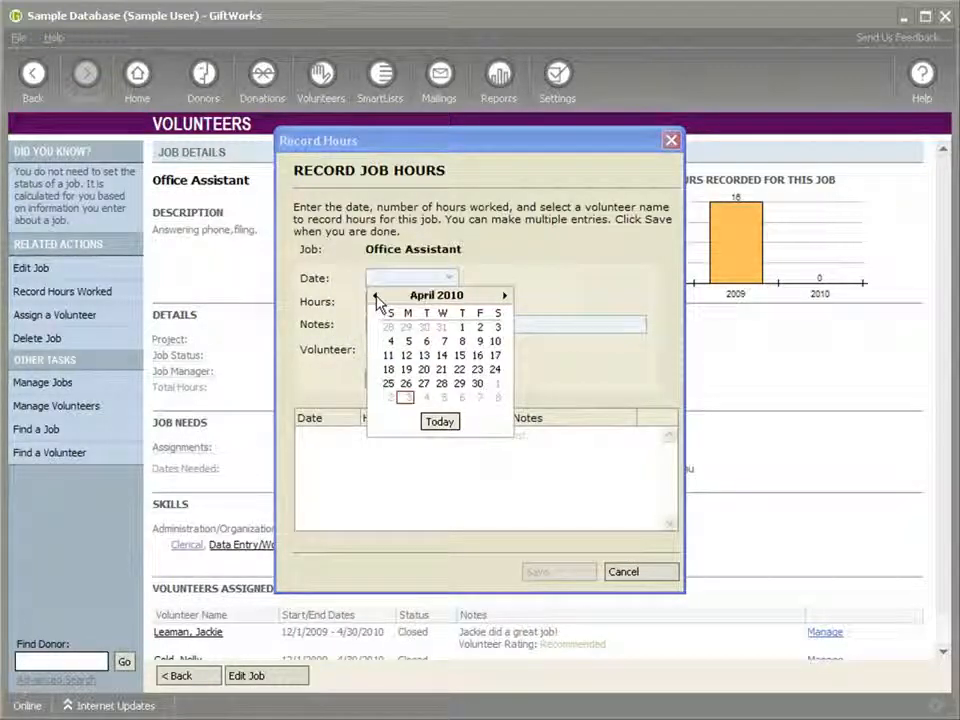
pyautogui.click(376, 296)
pyautogui.click(376, 296)
pyautogui.click(376, 296)
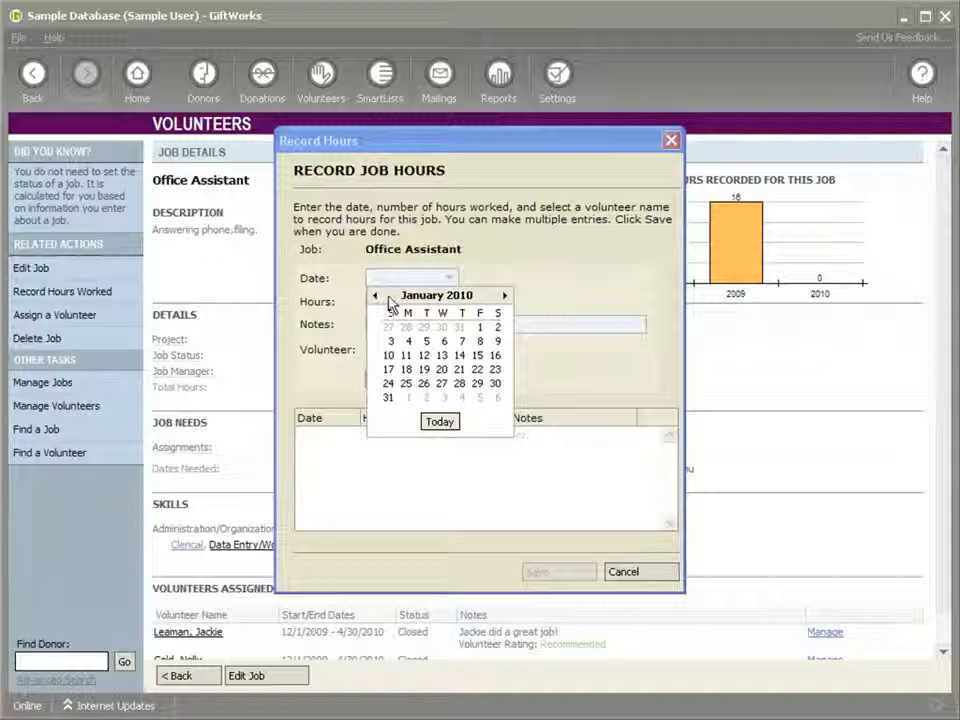
pyautogui.click(479, 327)
pyautogui.doubleClick(368, 301)
pyautogui.write('4')
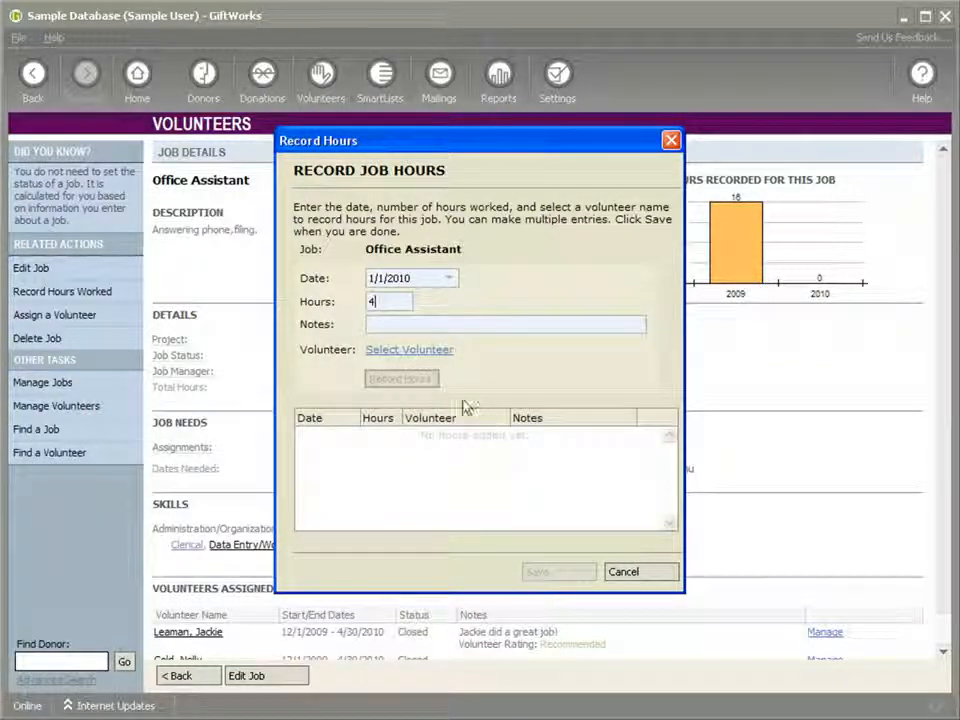
# Step: Find a volunteer by first name, assign that volunteer to the 1/1/2010 hours, and add the entry
pyautogui.click(420, 352)
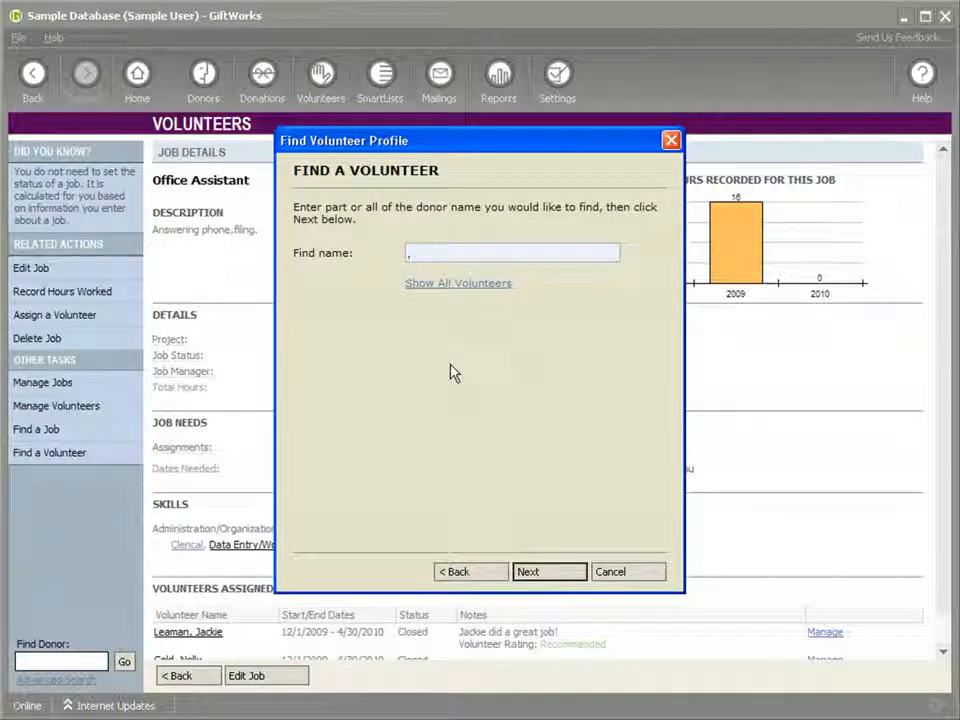
pyautogui.write('nelly')
pyautogui.press('Return')
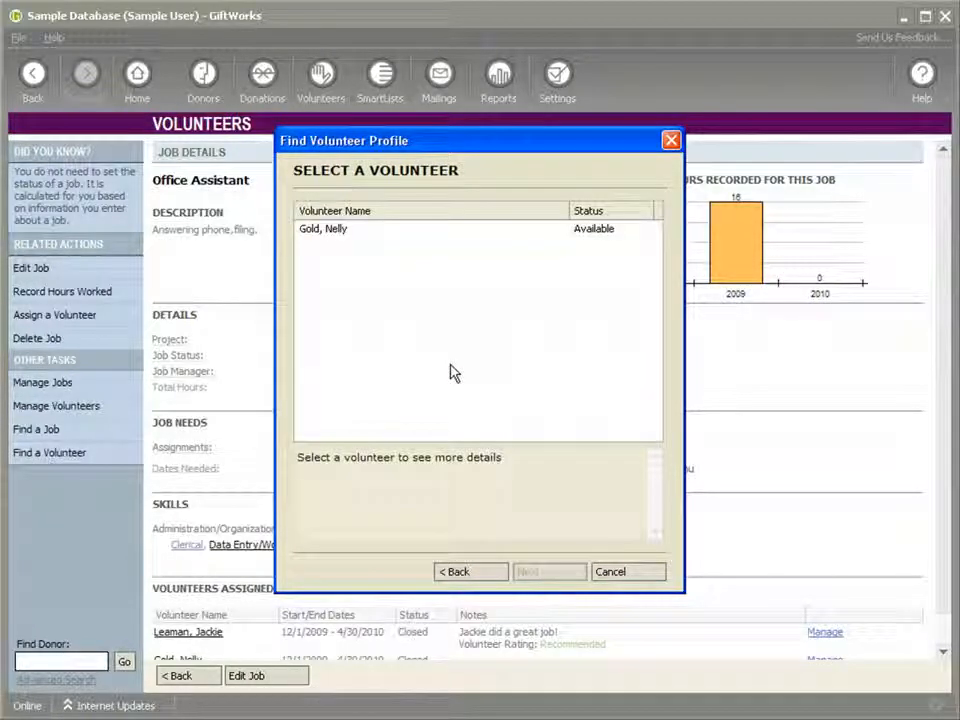
pyautogui.doubleClick(343, 236)
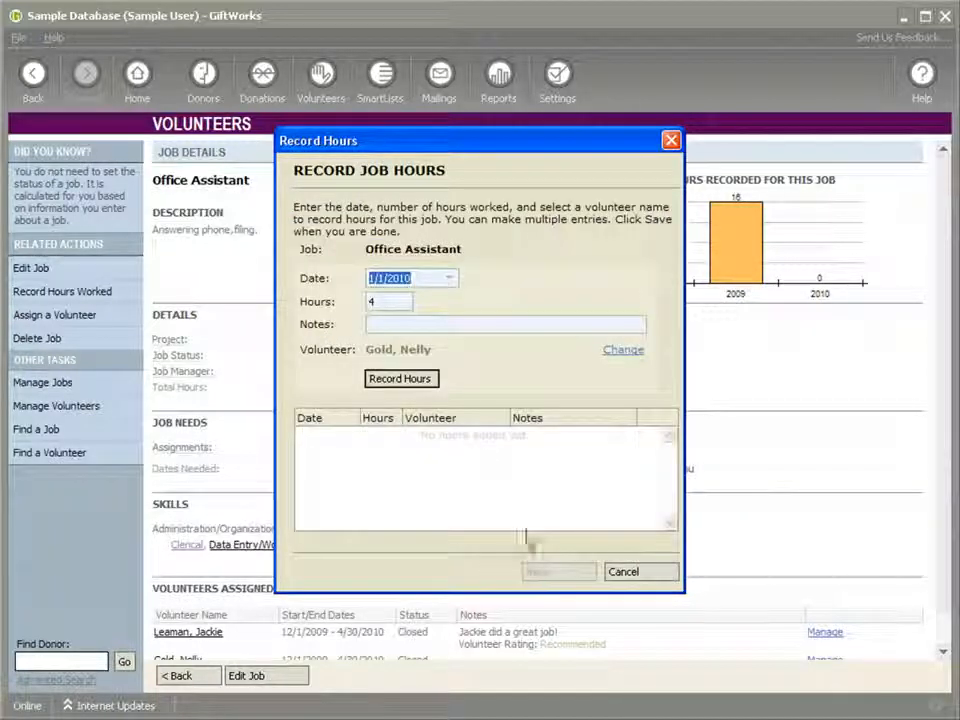
pyautogui.click(405, 384)
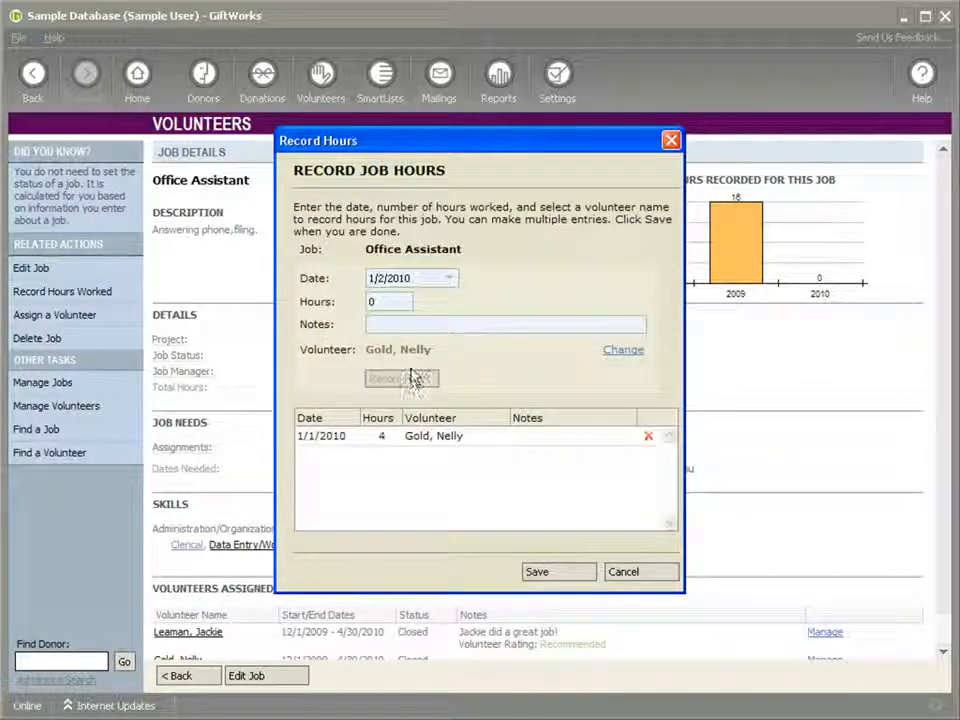
# Step: Add another 4-hour entry dated 1/2/2010 for the same volunteer on the Office Assistant job
pyautogui.doubleClick(371, 302)
pyautogui.write('4')
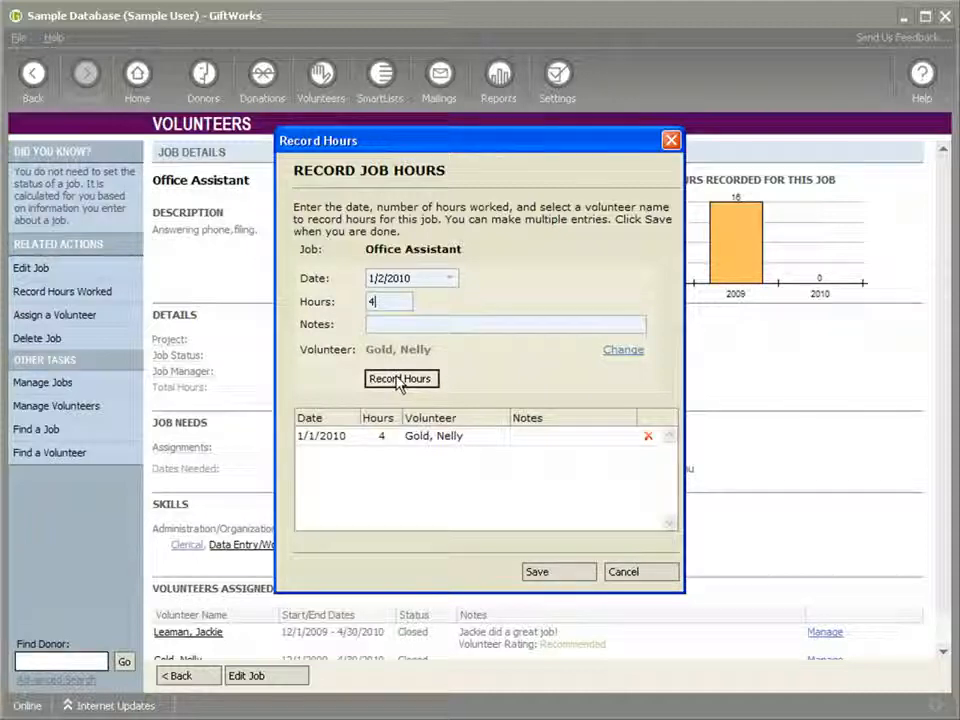
pyautogui.click(397, 384)
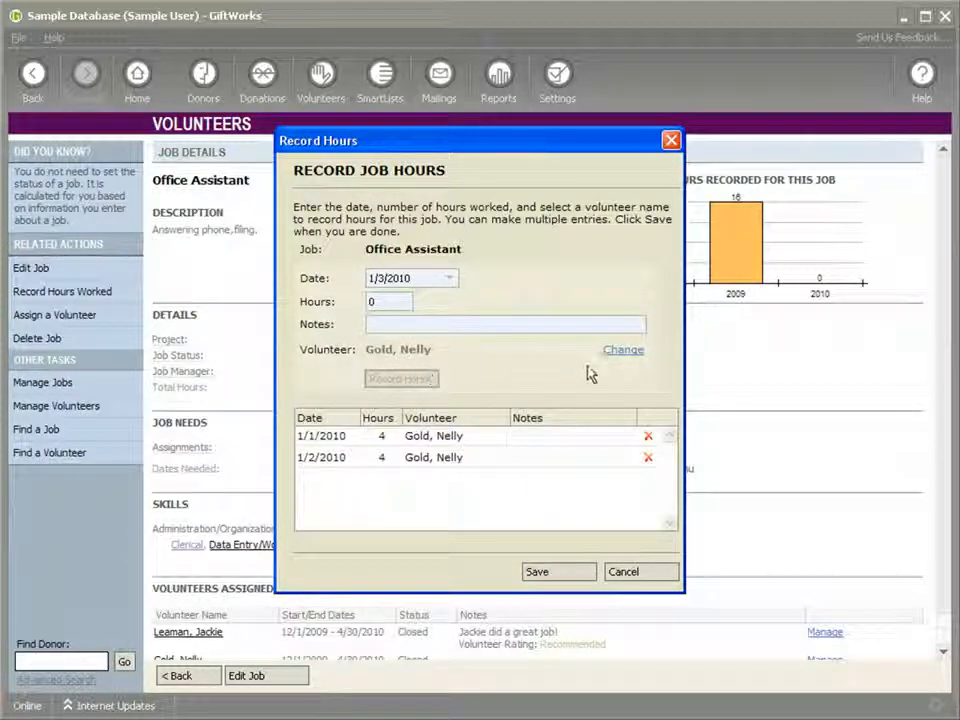
# Step: Change the volunteer for the next hours entry to the other assigned volunteer, found by part of the last name
pyautogui.click(620, 352)
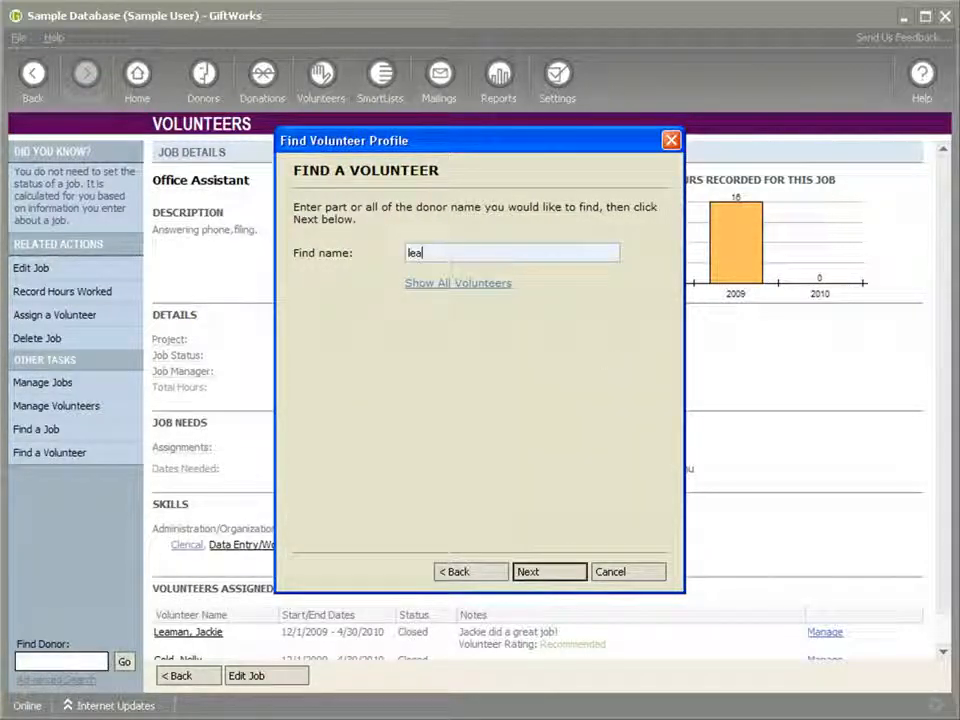
pyautogui.press('Return')
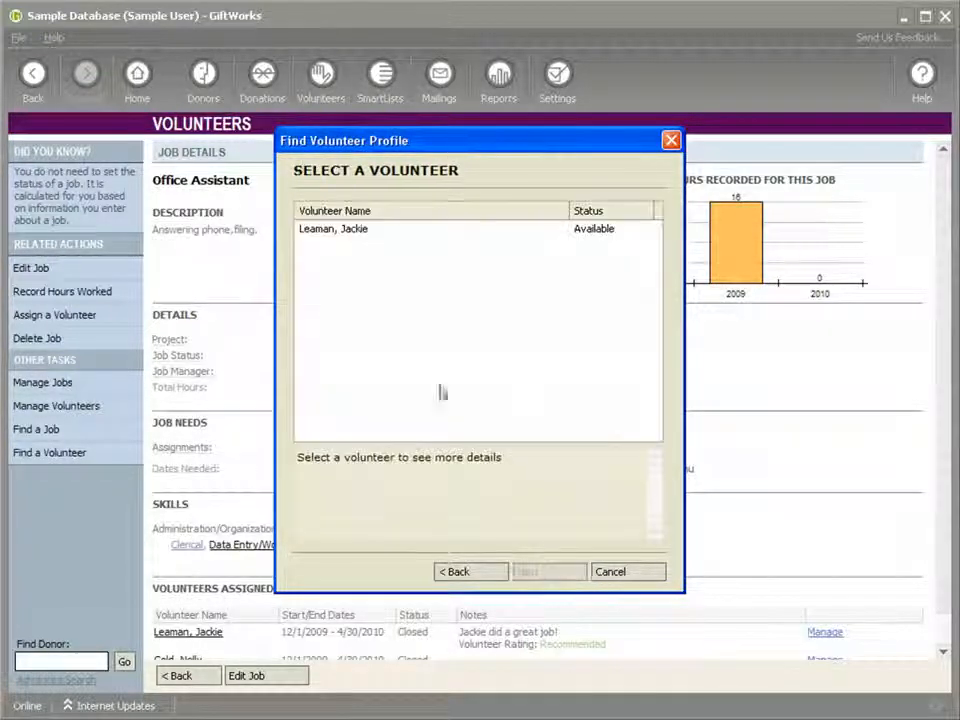
pyautogui.click(324, 232)
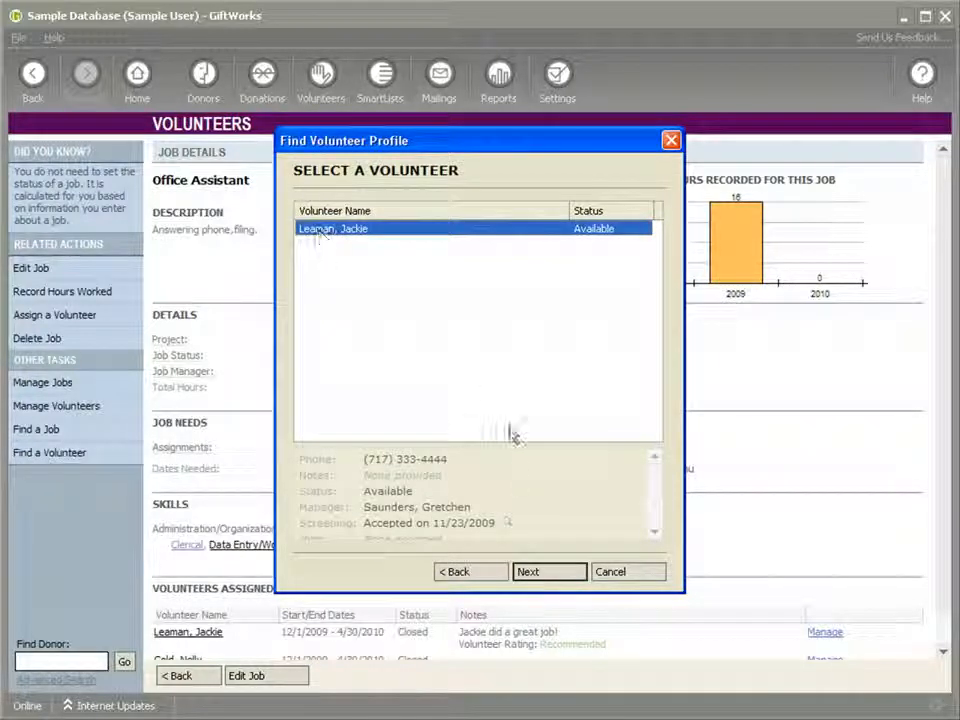
pyautogui.click(538, 573)
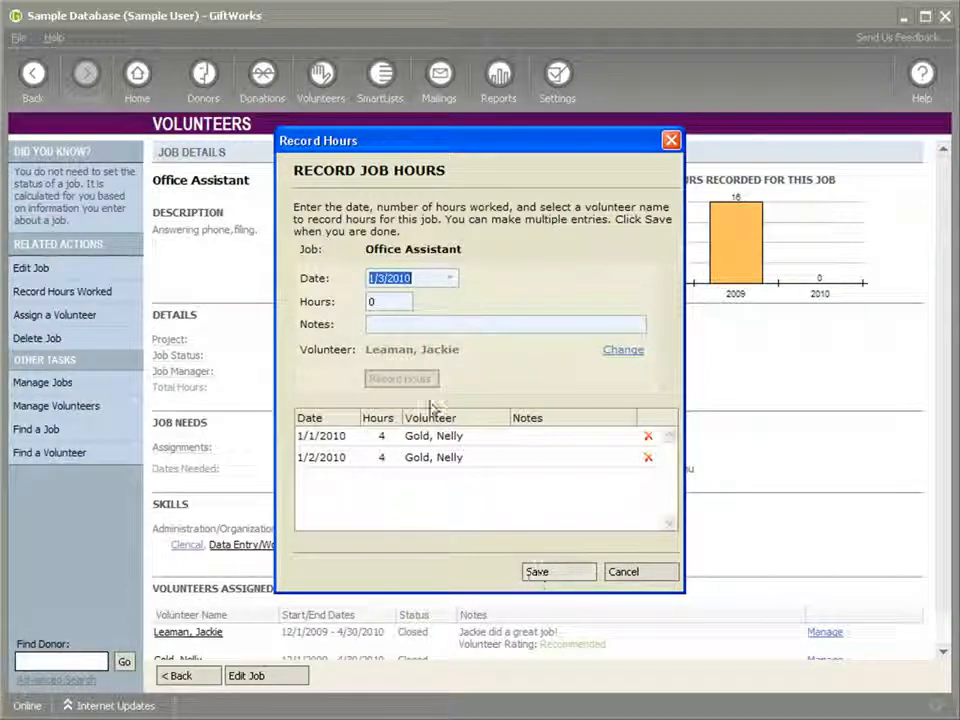
# Step: Add a 4-hour entry dated 1/3/2010 for the newly selected volunteer and save the Office Assistant job hours
pyautogui.click(372, 301)
pyautogui.write('4')
pyautogui.click(404, 378)
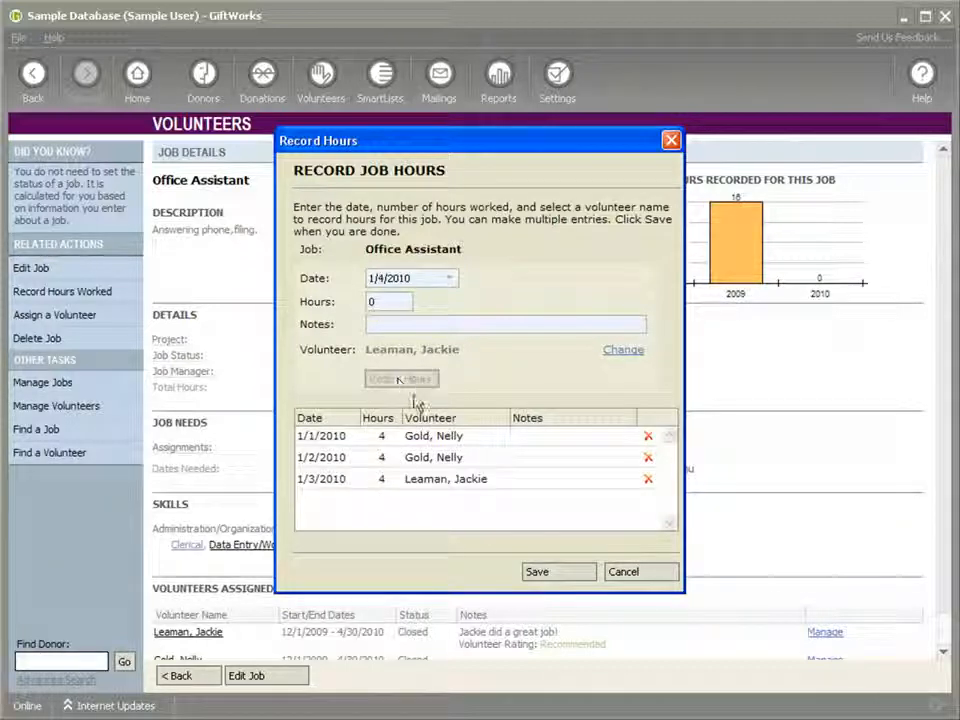
pyautogui.click(538, 572)
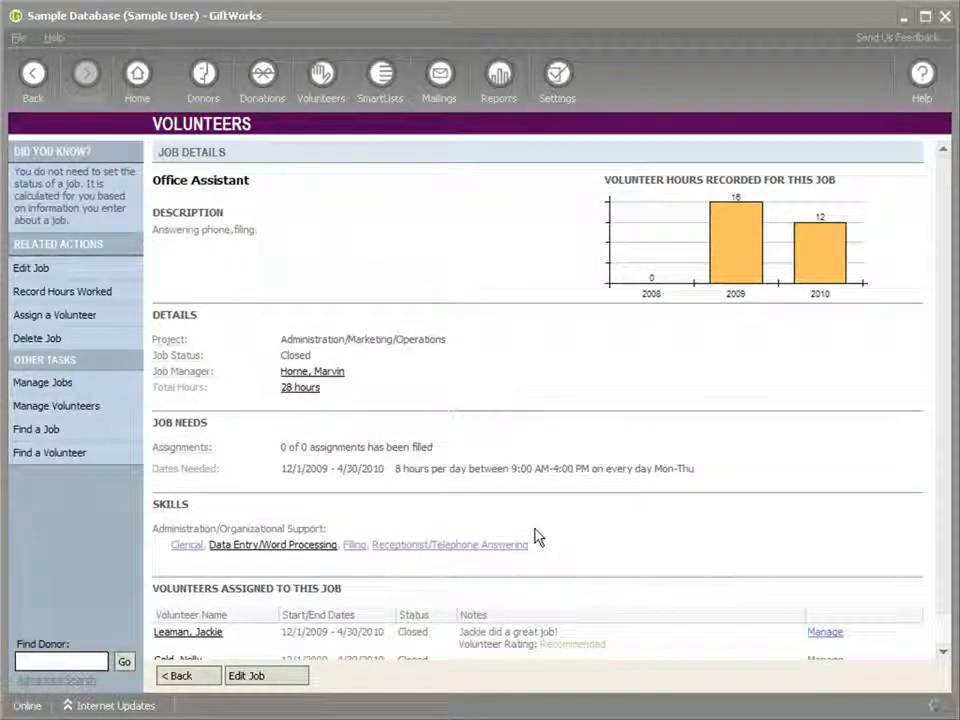
# Step: Open the list of hour entries behind the Office Assistant job's total hours
pyautogui.click(302, 392)
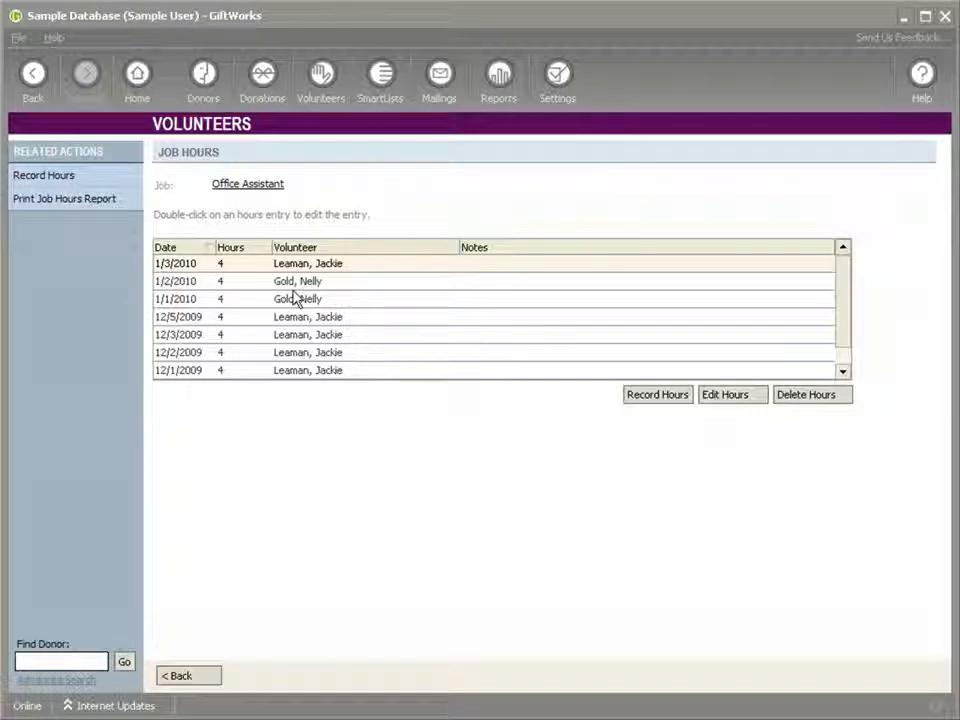
# Step: View the edit form of the 1/2/2010 hours entry for the Office Assistant job and close it without changes
pyautogui.click(332, 285)
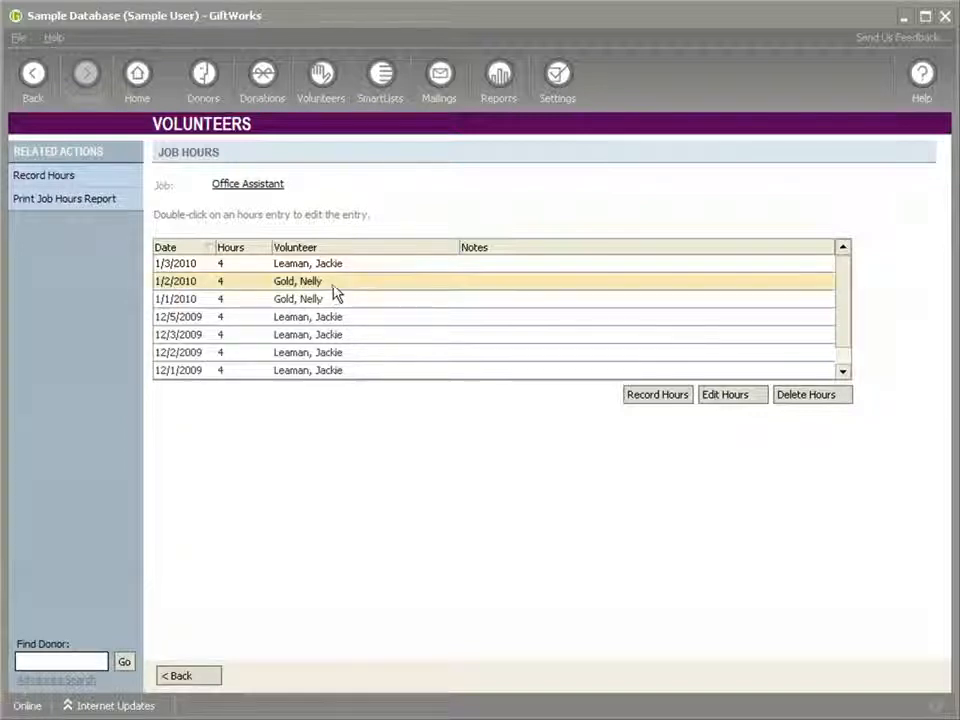
pyautogui.click(733, 398)
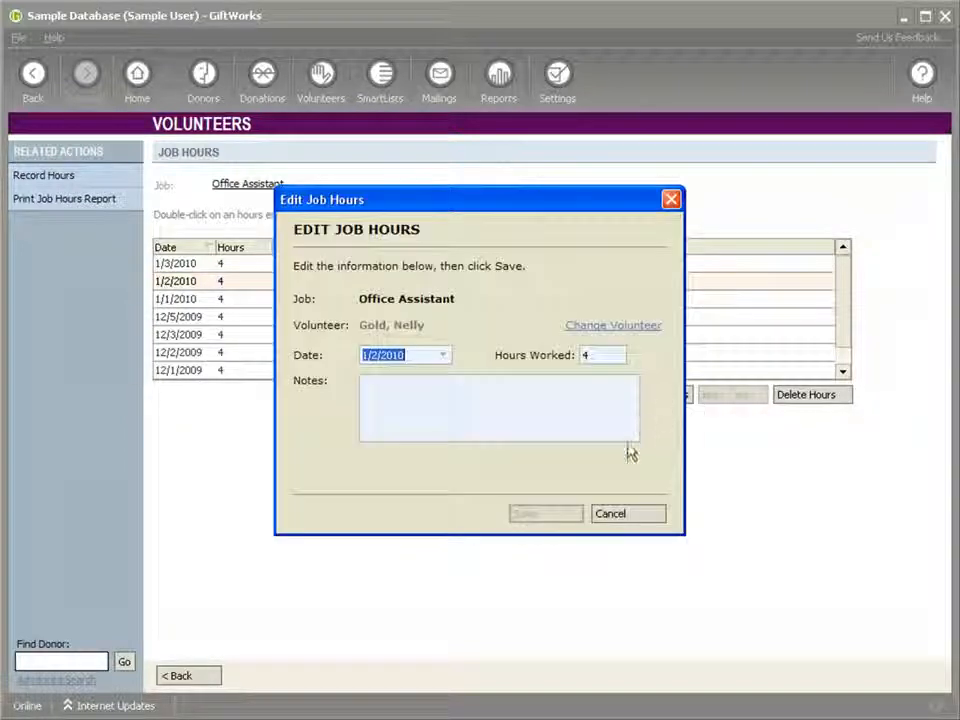
pyautogui.click(624, 515)
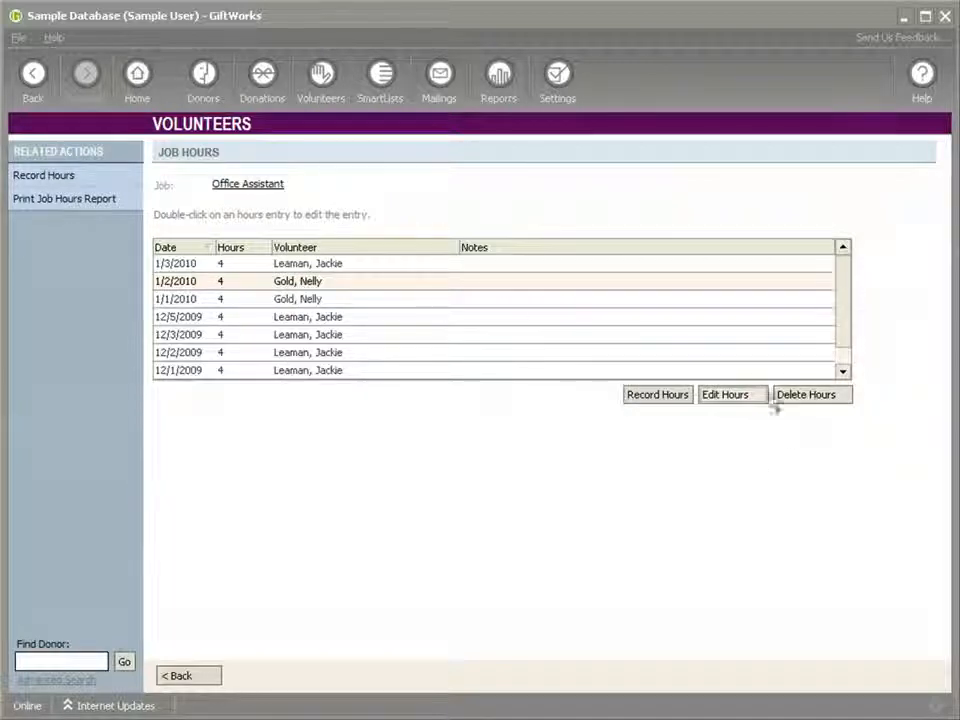
# Step: View the blank form for recording hours on this job, cancel it, and return to the Office Assistant job details
pyautogui.click(659, 395)
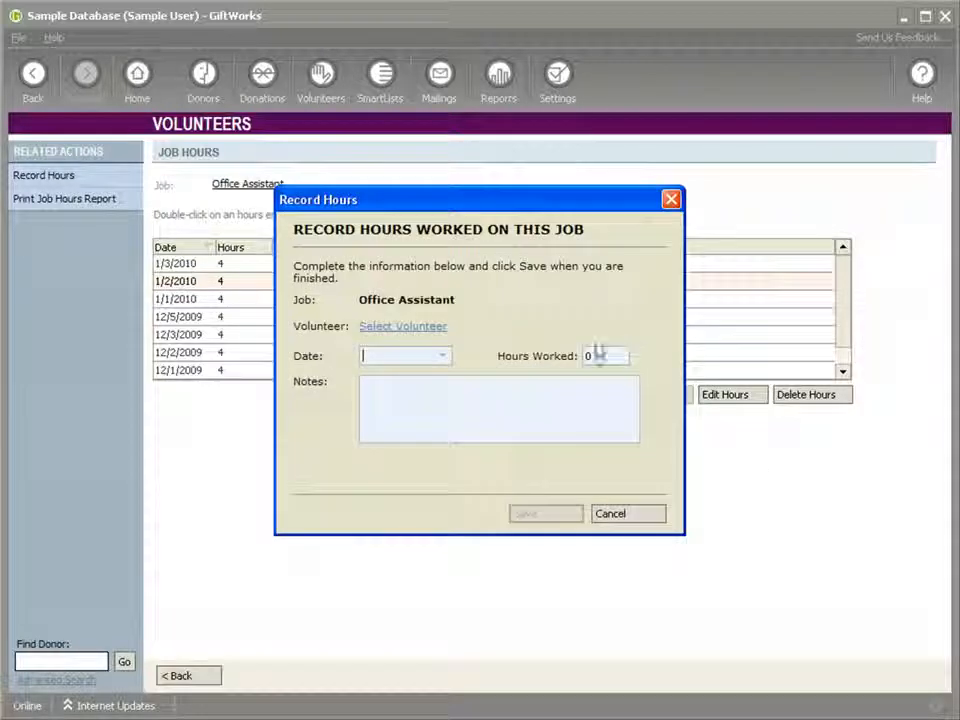
pyautogui.click(624, 515)
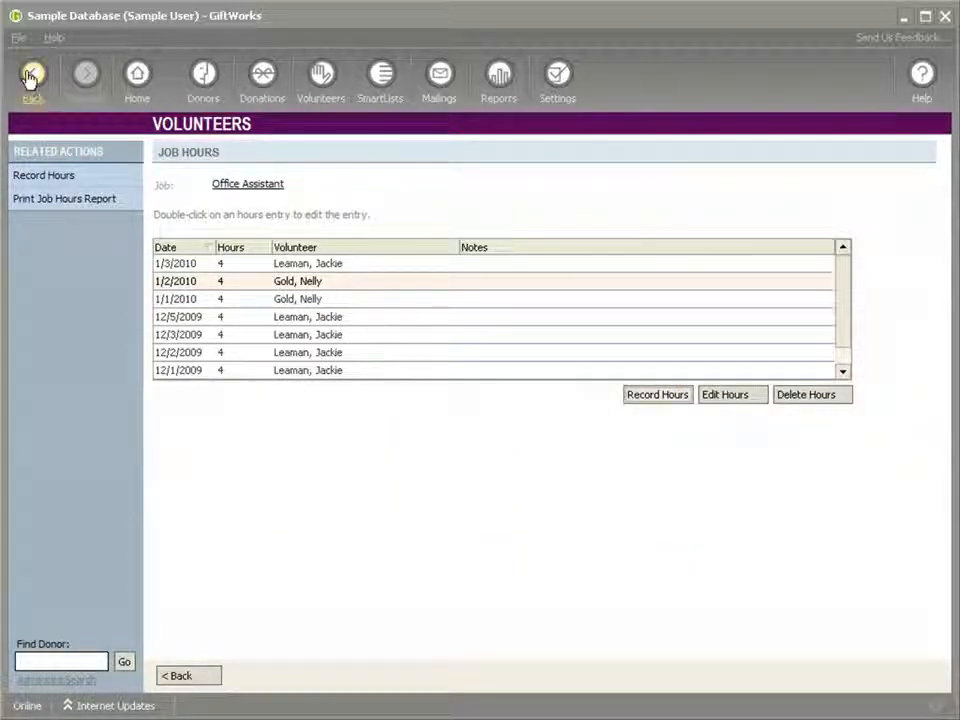
pyautogui.click(30, 77)
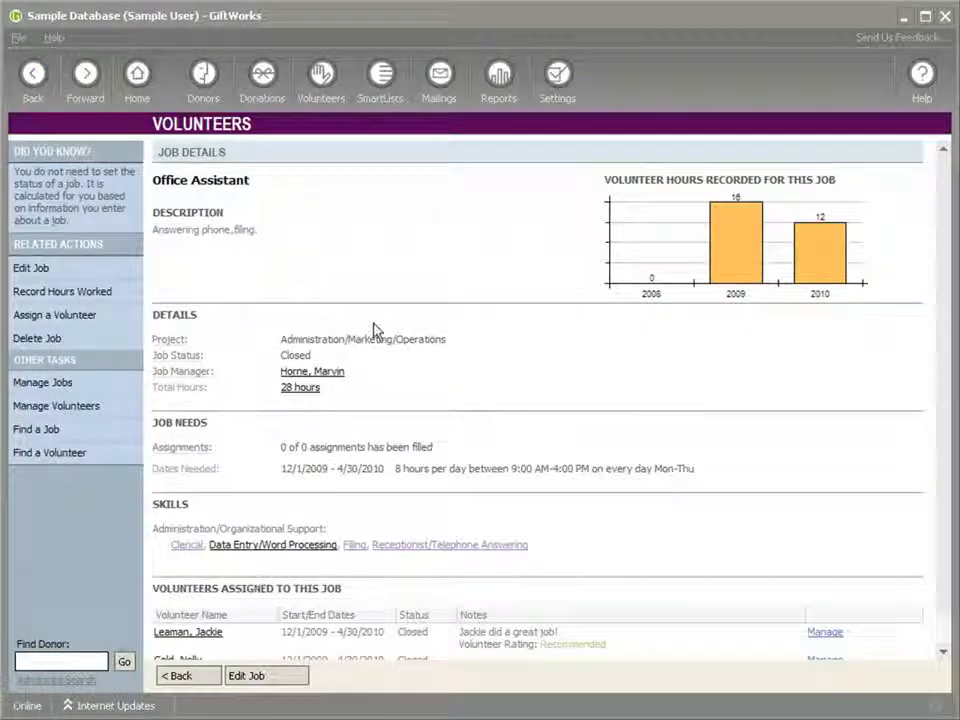